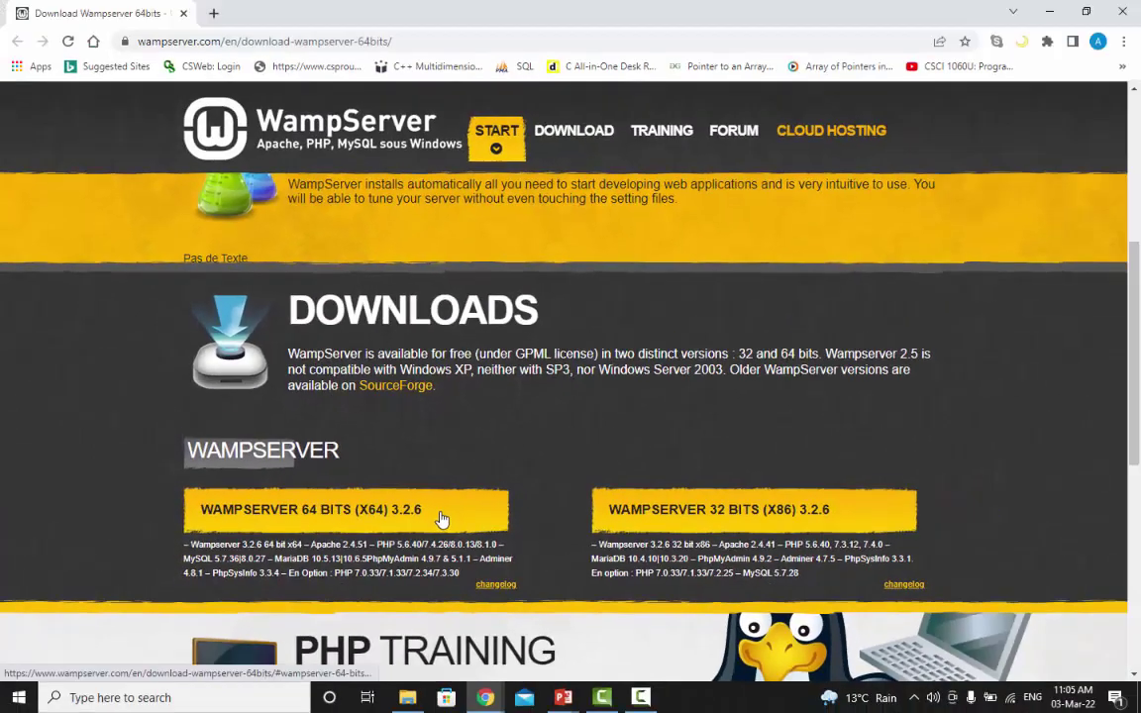
# Download the 64-bit WampServer 3.2.6 installer and launch its setup
pyautogui.click(733, 466)
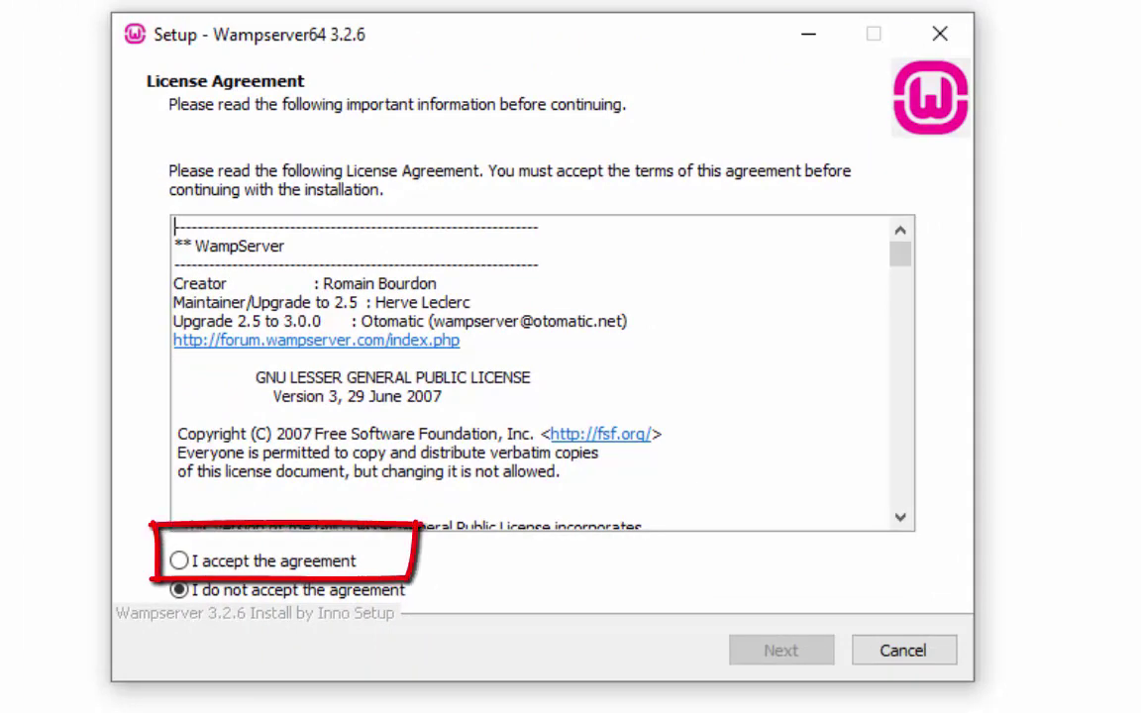
# Accept the WampServer licence agreement and continue past the information page
pyautogui.click(180, 561)
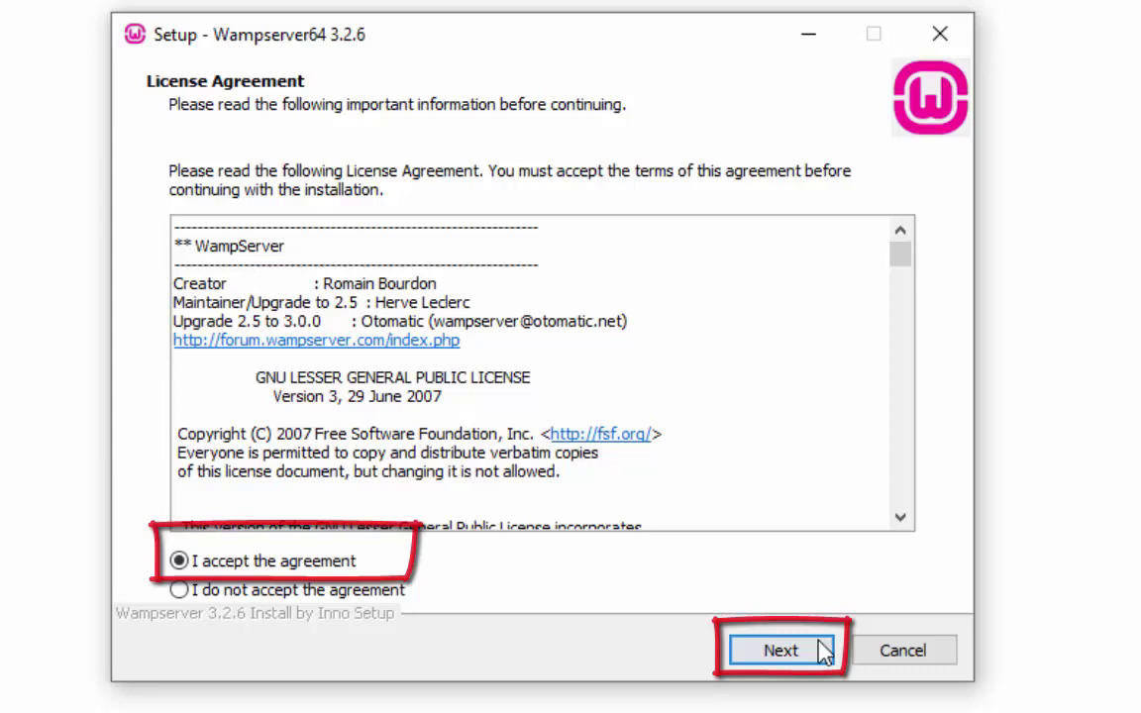
pyautogui.click(818, 661)
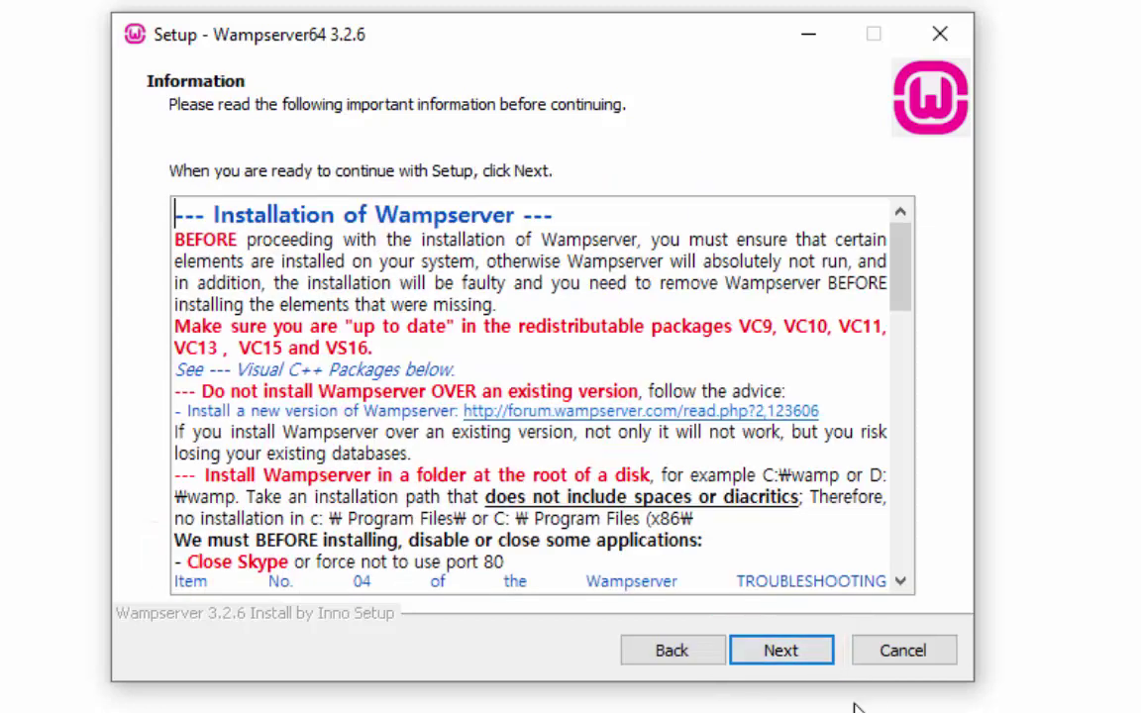
pyautogui.click(782, 651)
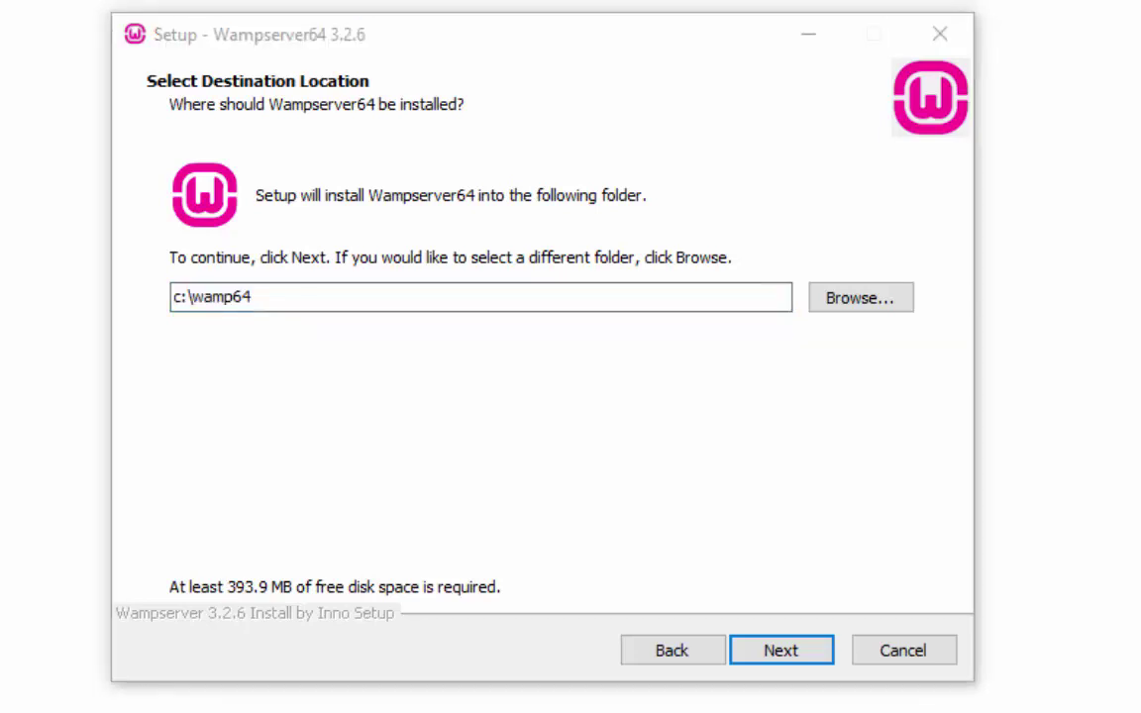
# Install into c:\wamp64 with default components and the Wampserver64 Start Menu folder
pyautogui.click(804, 656)
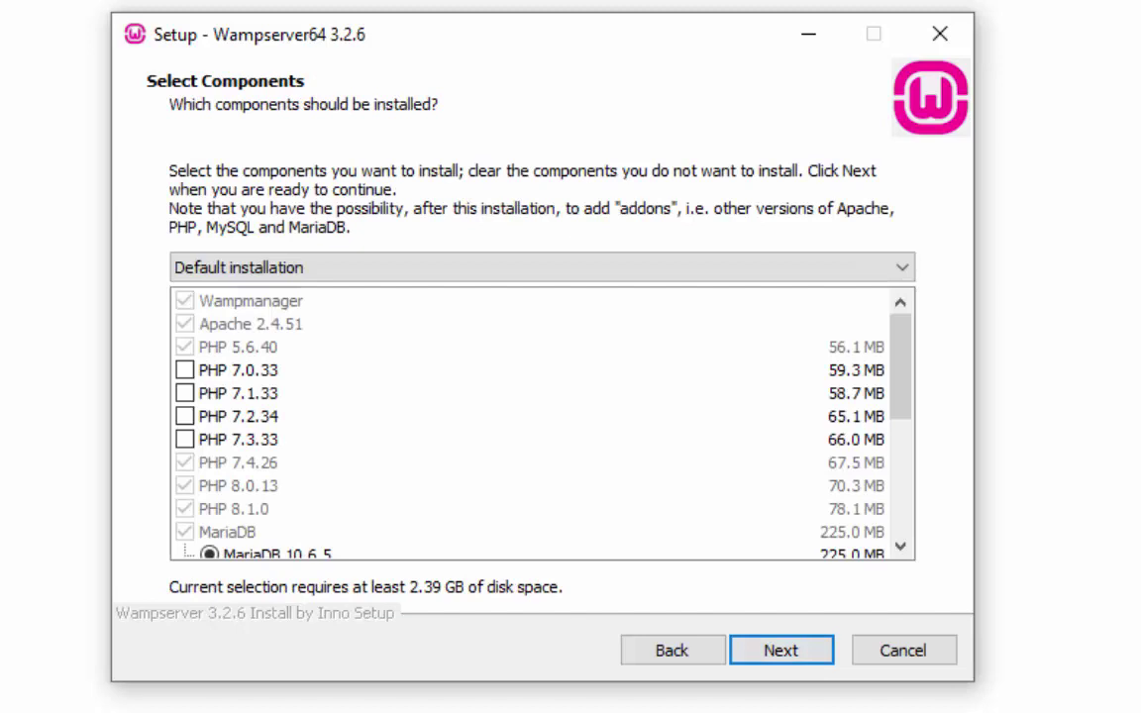
pyautogui.click(903, 550)
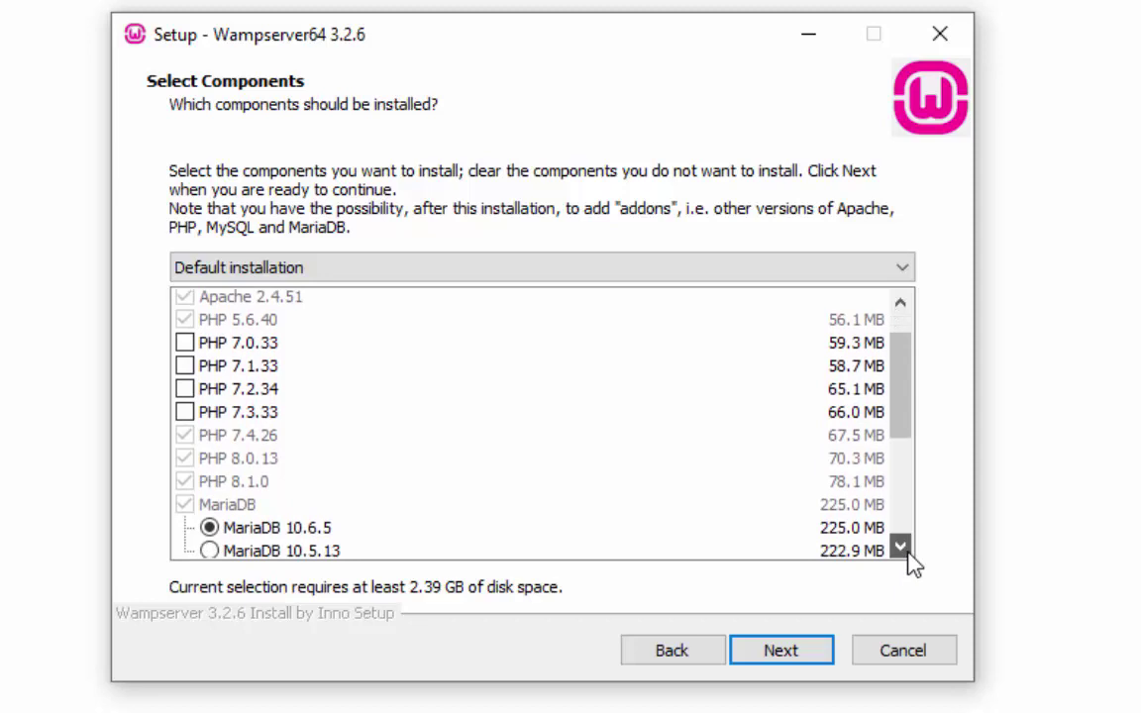
pyautogui.click(904, 550)
pyautogui.click(812, 656)
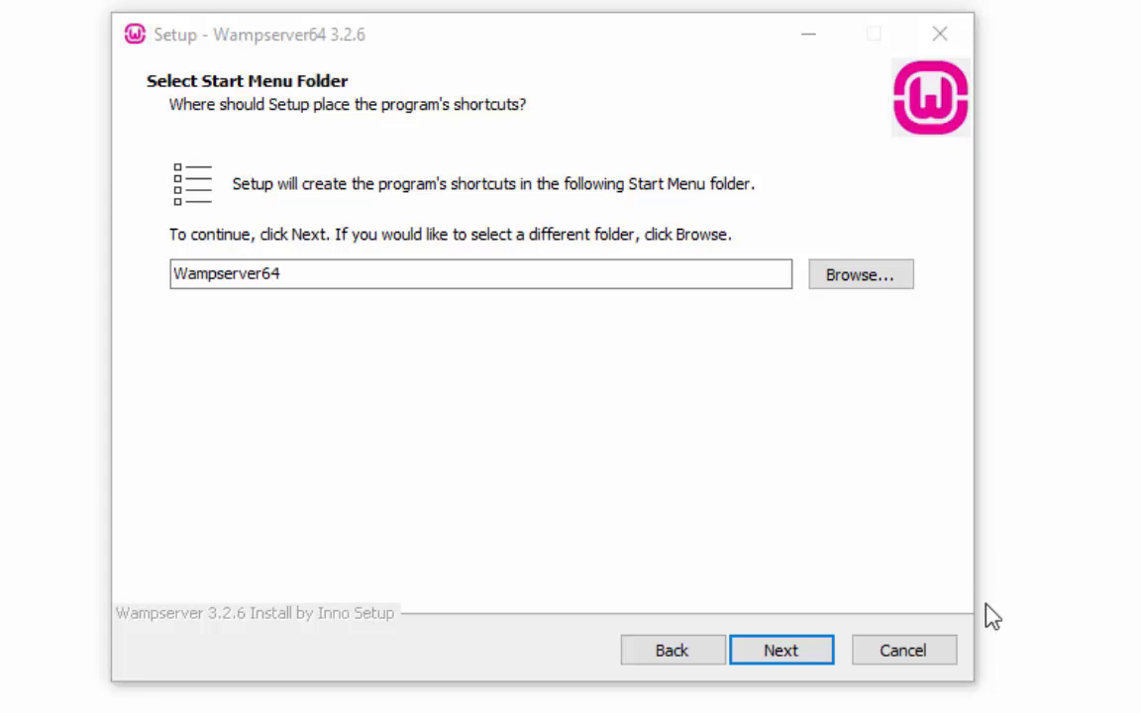
pyautogui.click(798, 657)
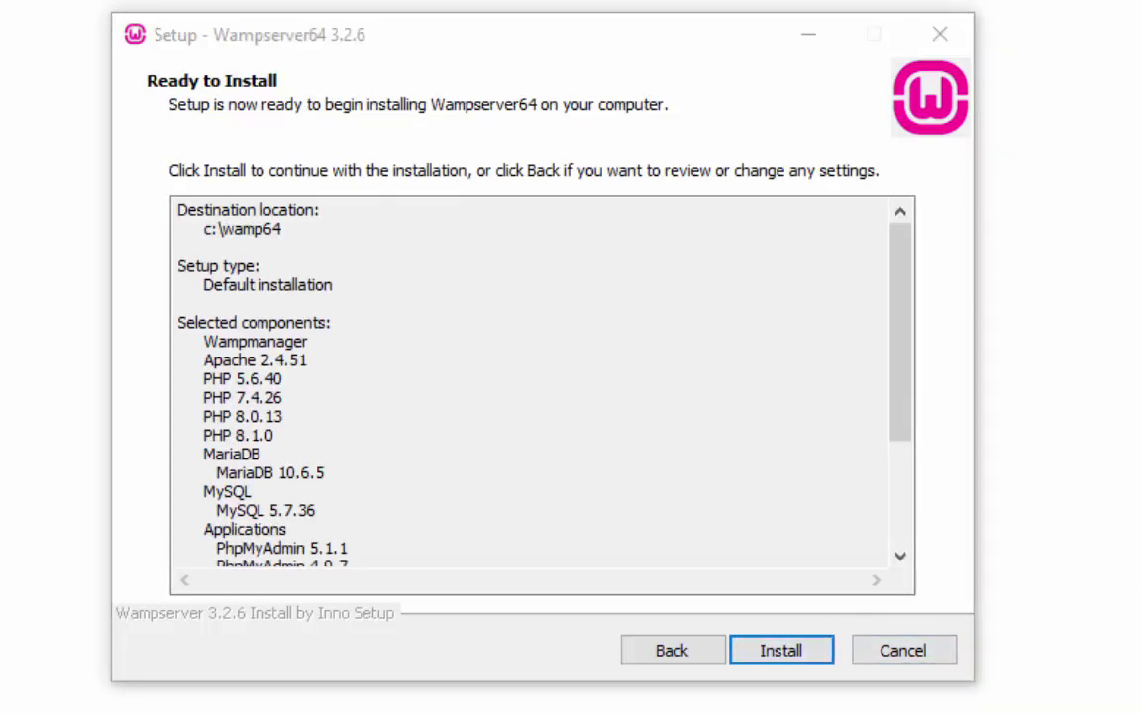
pyautogui.click(782, 651)
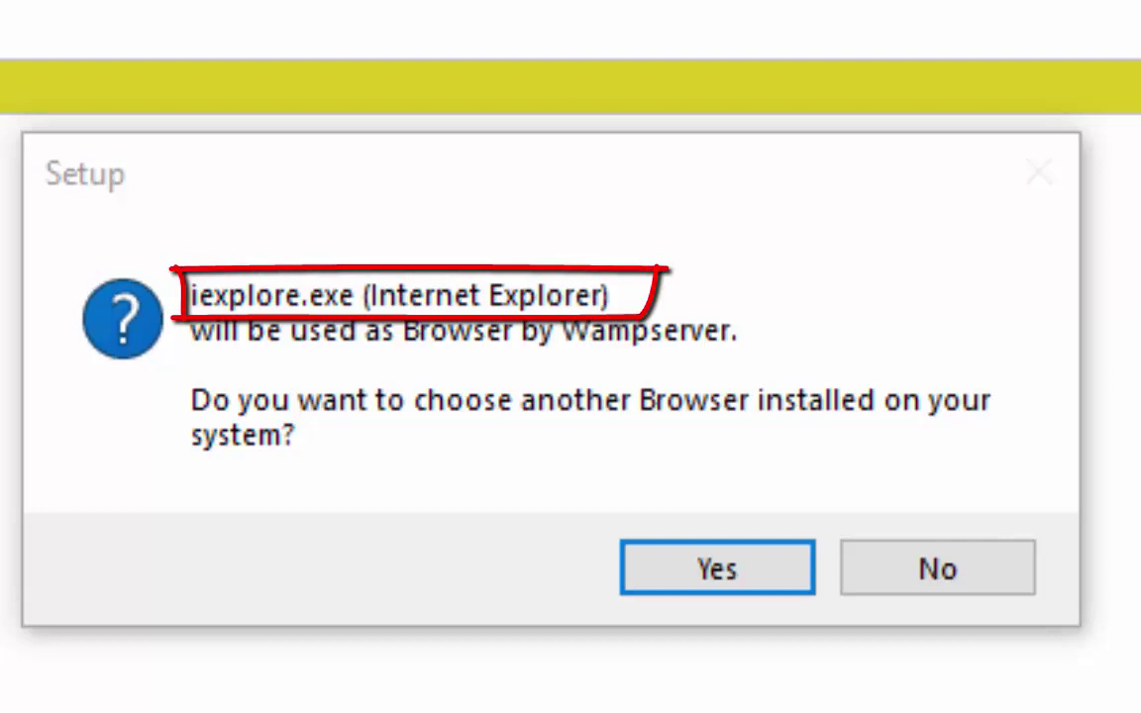
# Make Program Files (x86)\Google\Chrome\Application\chrome.exe Wampserver's browser, keep Notepad, and finish setup
pyautogui.click(782, 583)
pyautogui.hotkey('alt', 'Up')
pyautogui.hotkey('alt', 'Up')
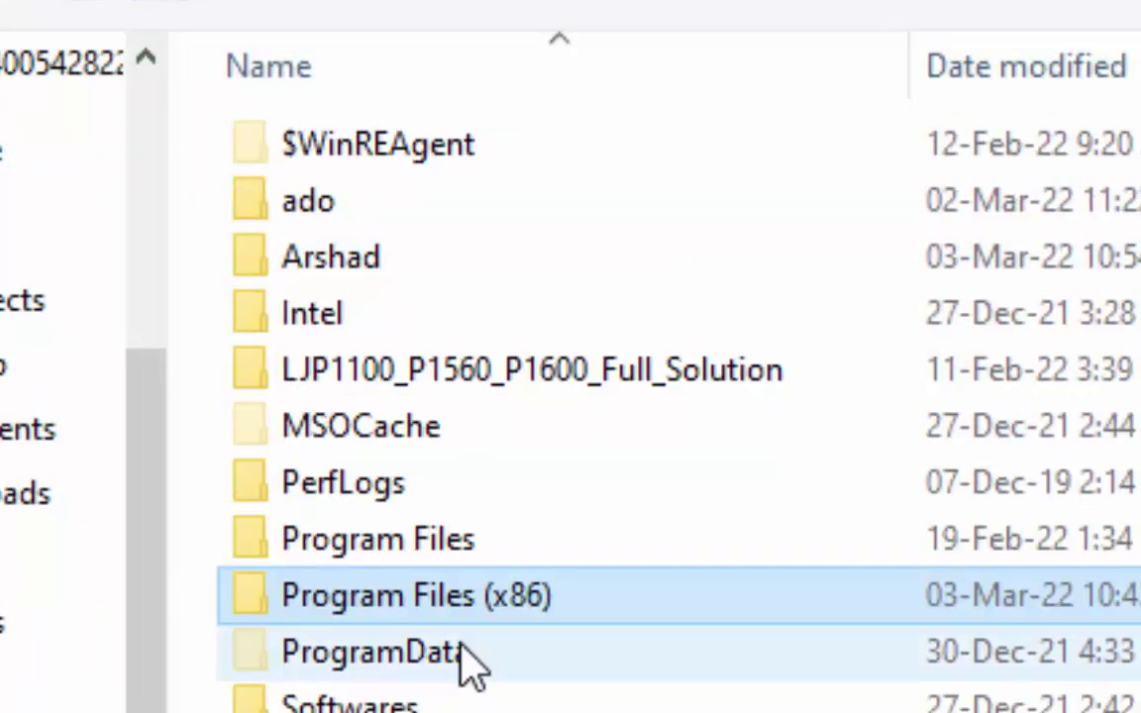
pyautogui.doubleClick(382, 596)
pyautogui.doubleClick(473, 256)
pyautogui.doubleClick(388, 158)
pyautogui.doubleClick(396, 148)
pyautogui.doubleClick(377, 256)
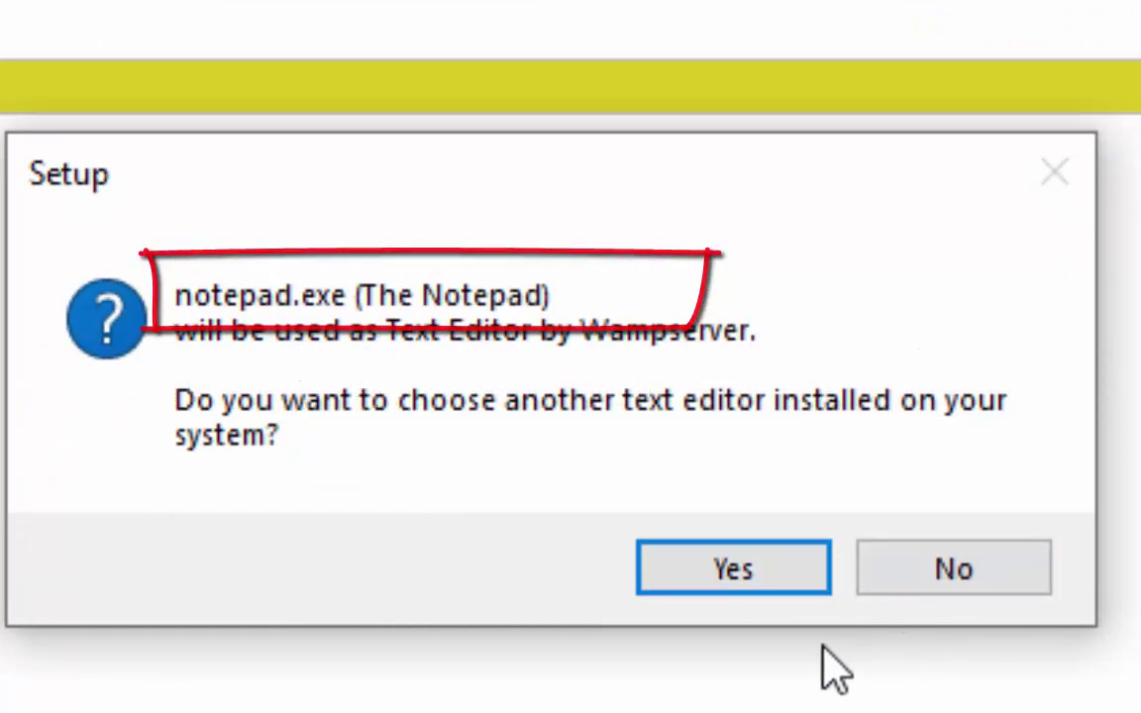
pyautogui.click(954, 573)
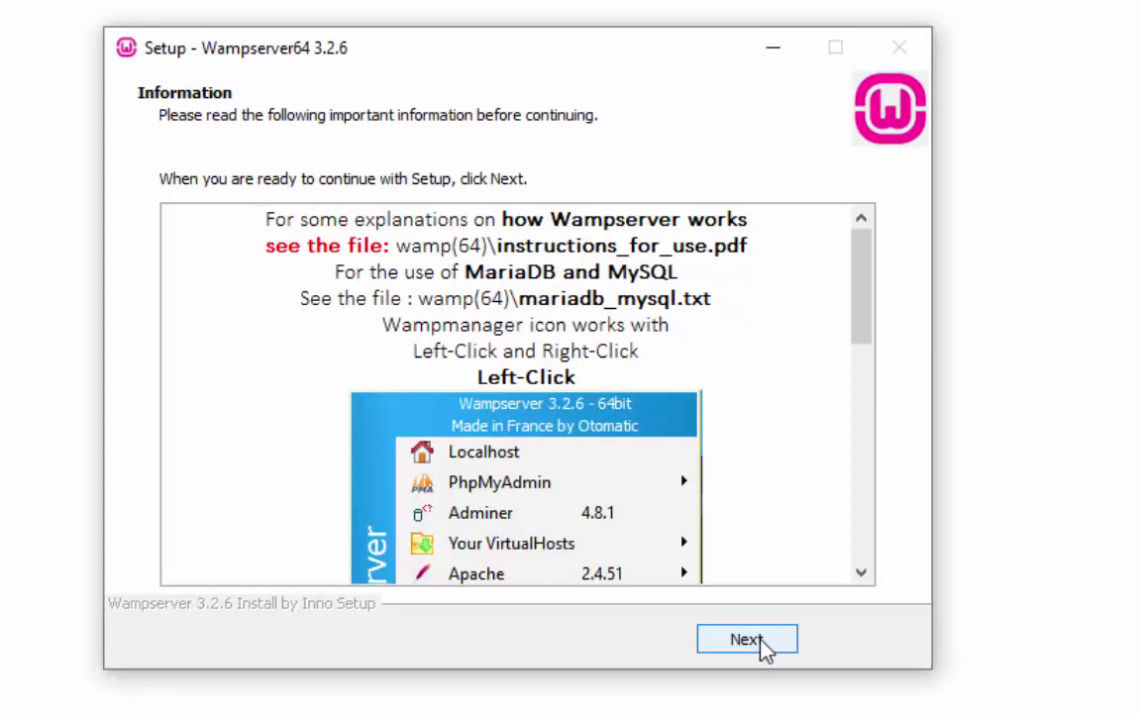
pyautogui.click(747, 639)
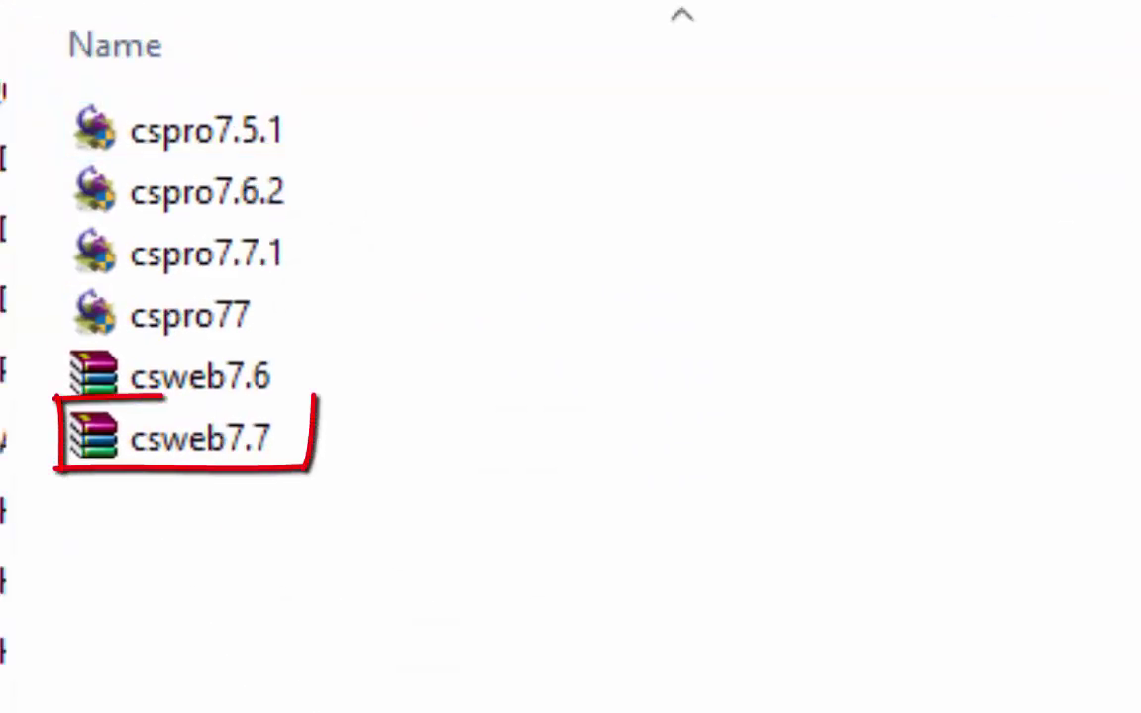
# Extract csweb7.7.zip with WinRAR into a csweb7.7 folder and select it
pyautogui.rightClick(198, 444)
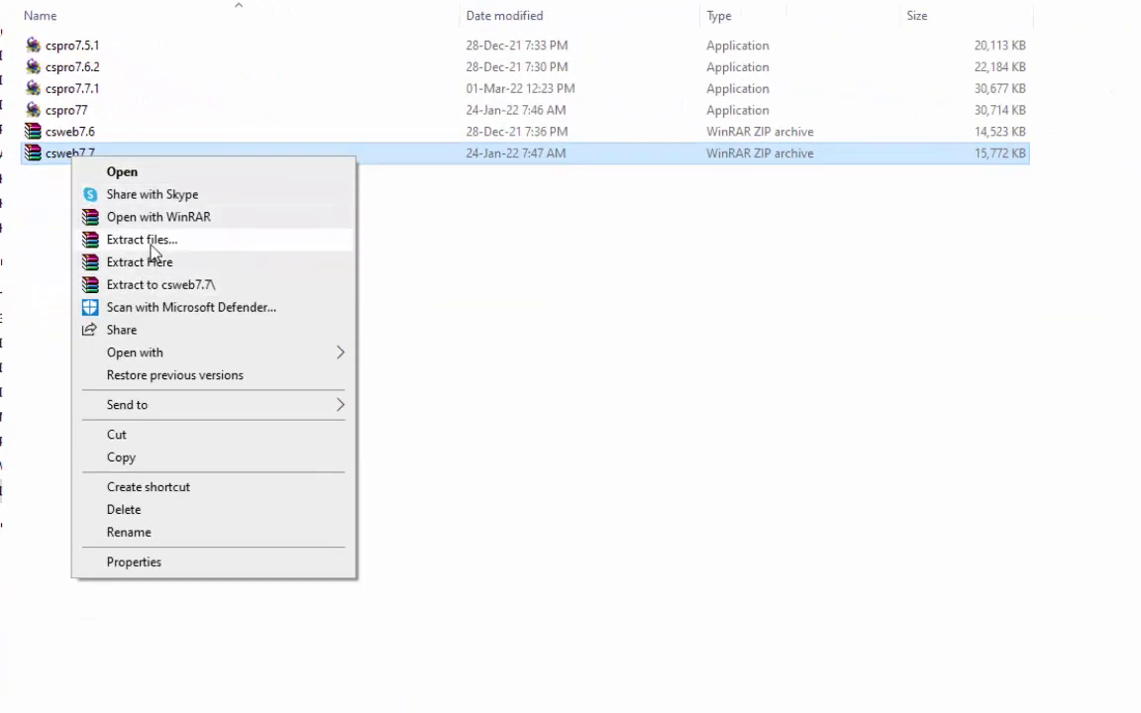
pyautogui.click(142, 240)
pyautogui.press('Return')
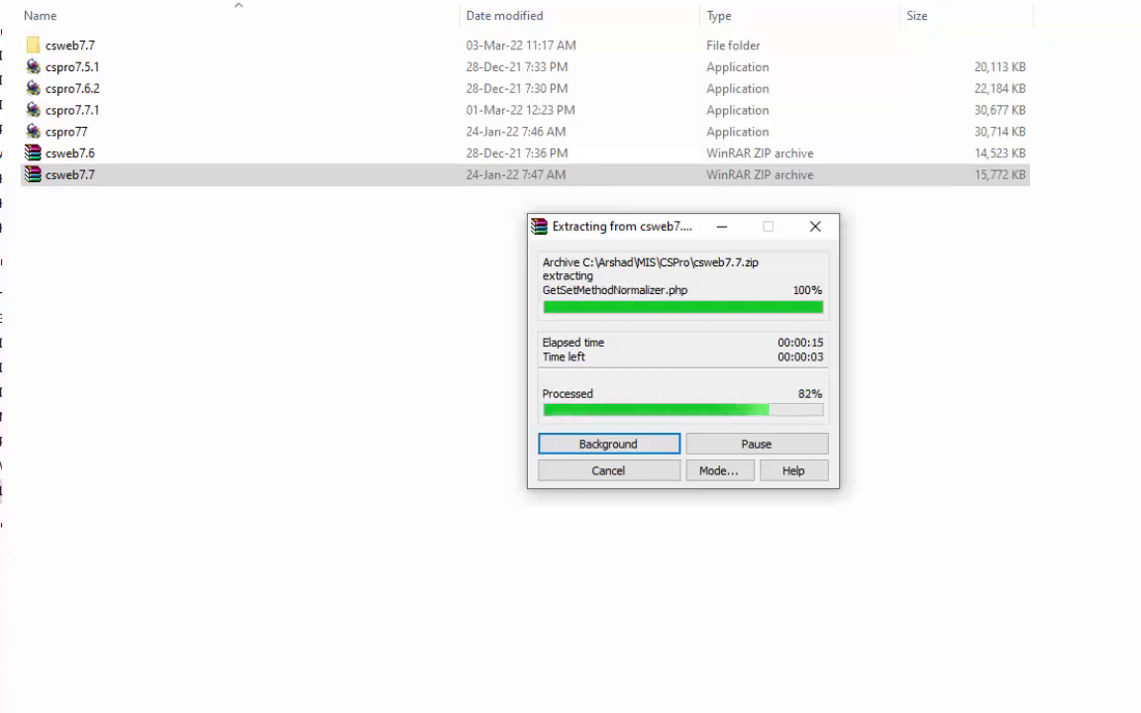
pyautogui.click(69, 45)
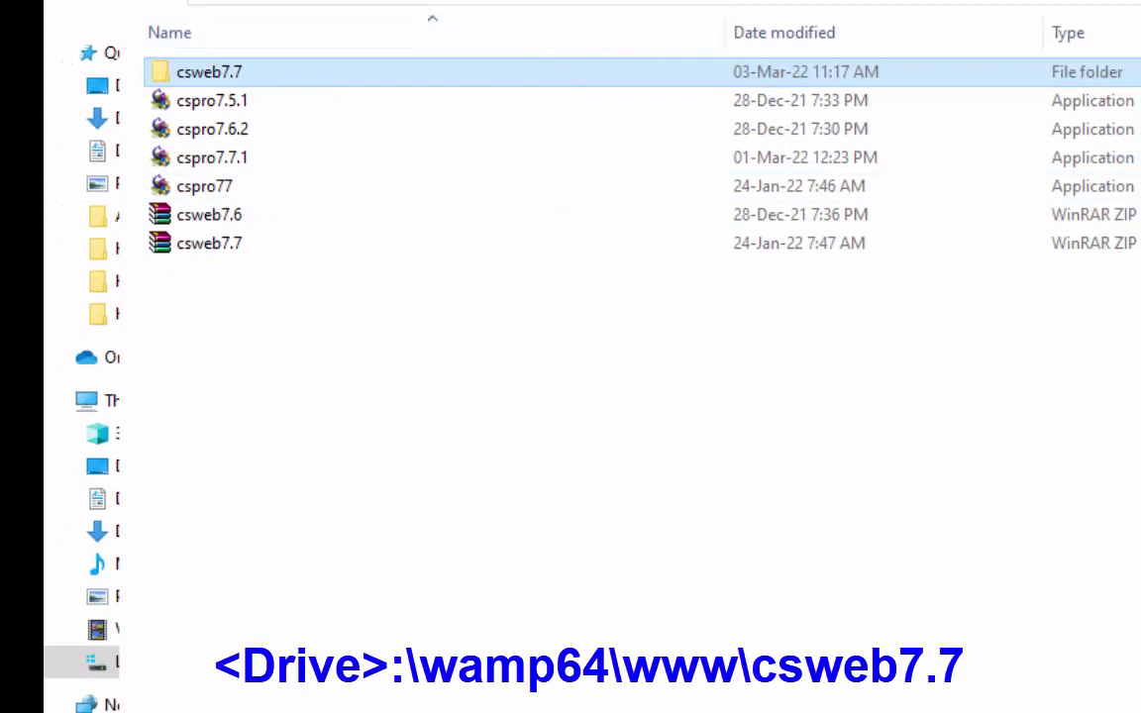
pyautogui.click(398, 6)
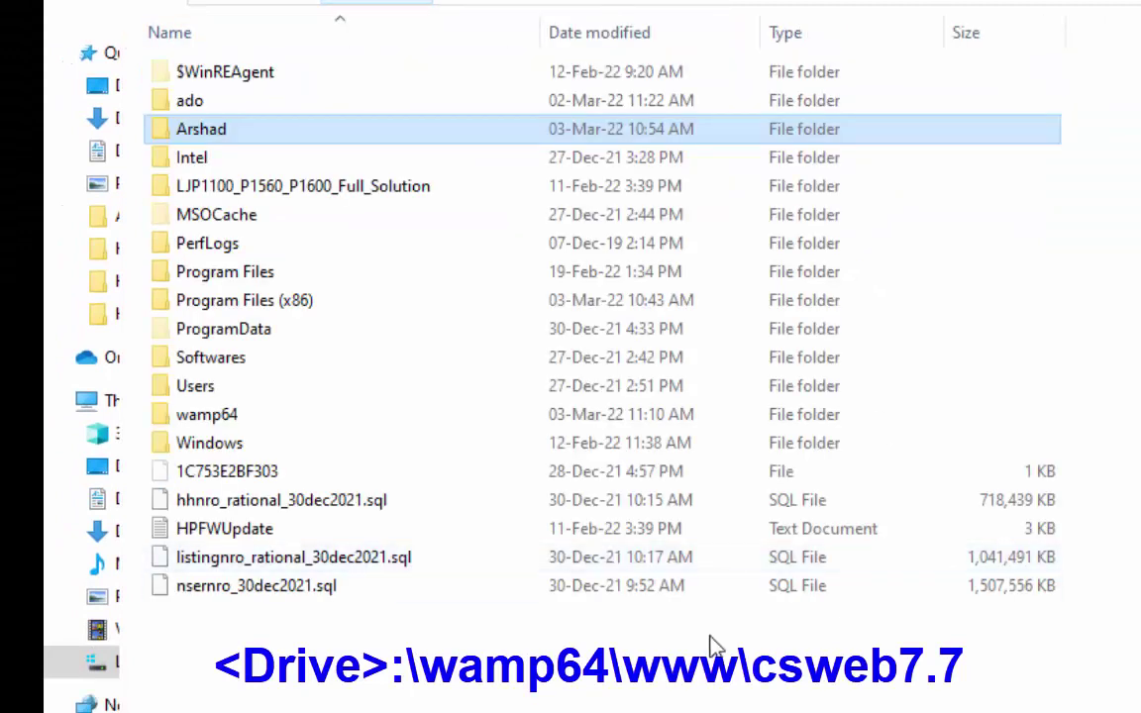
pyautogui.doubleClick(208, 416)
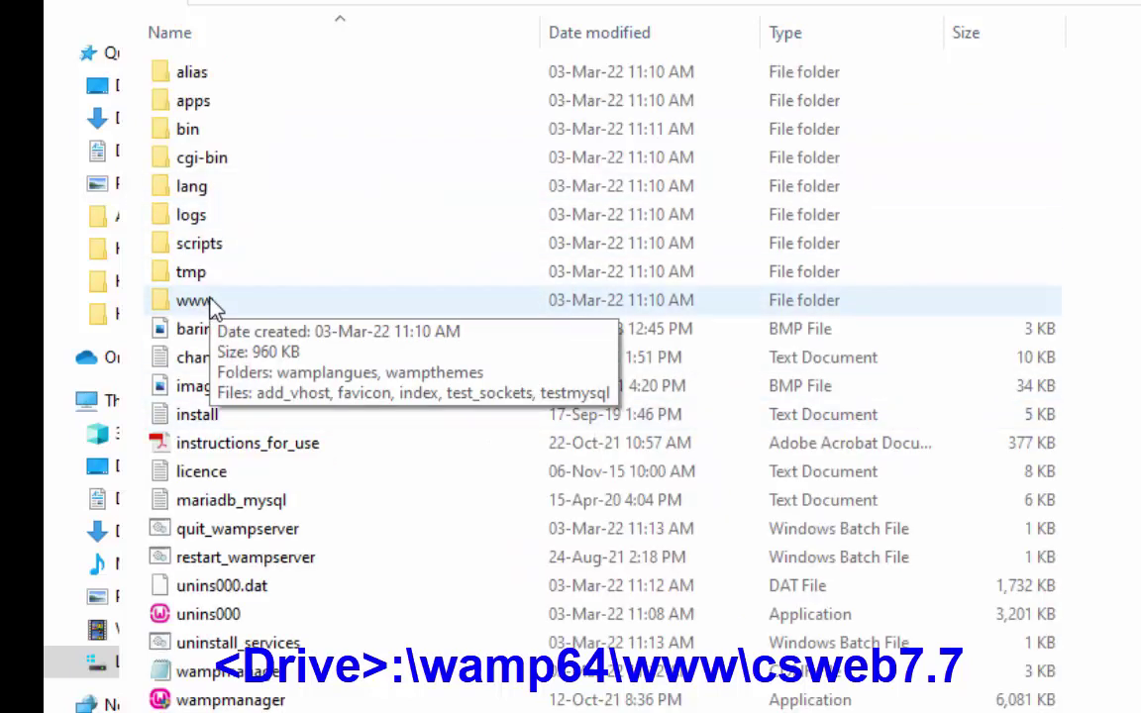
pyautogui.doubleClick(210, 302)
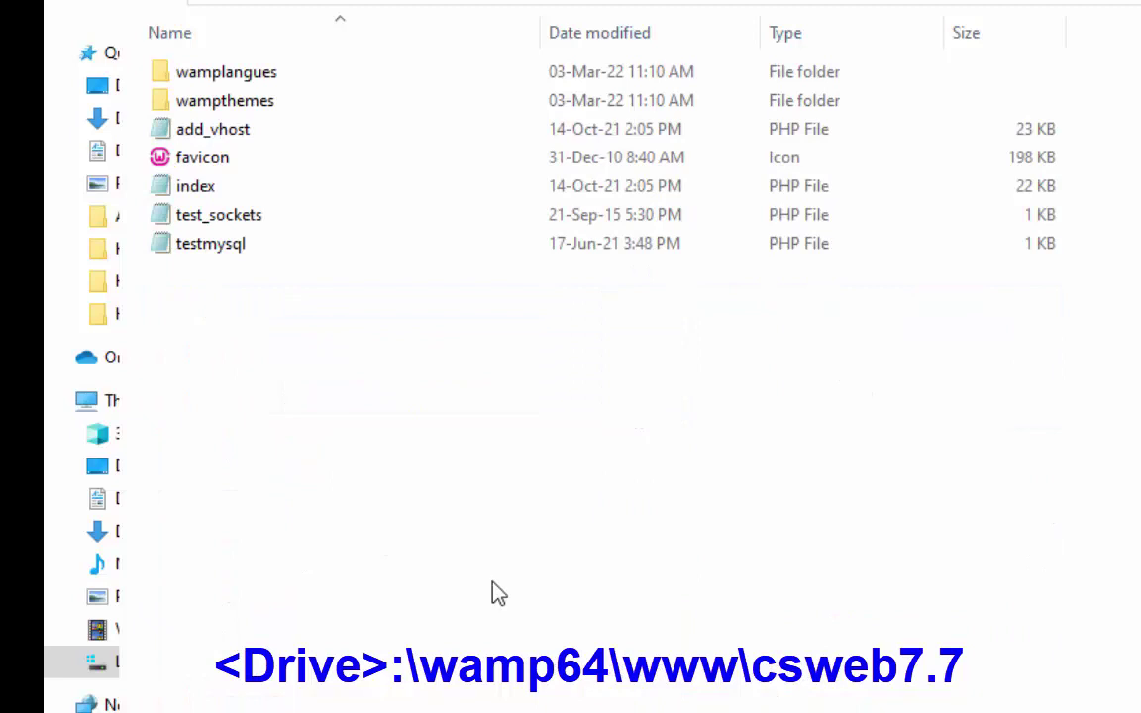
pyautogui.hotkey('ctrl', 'v')
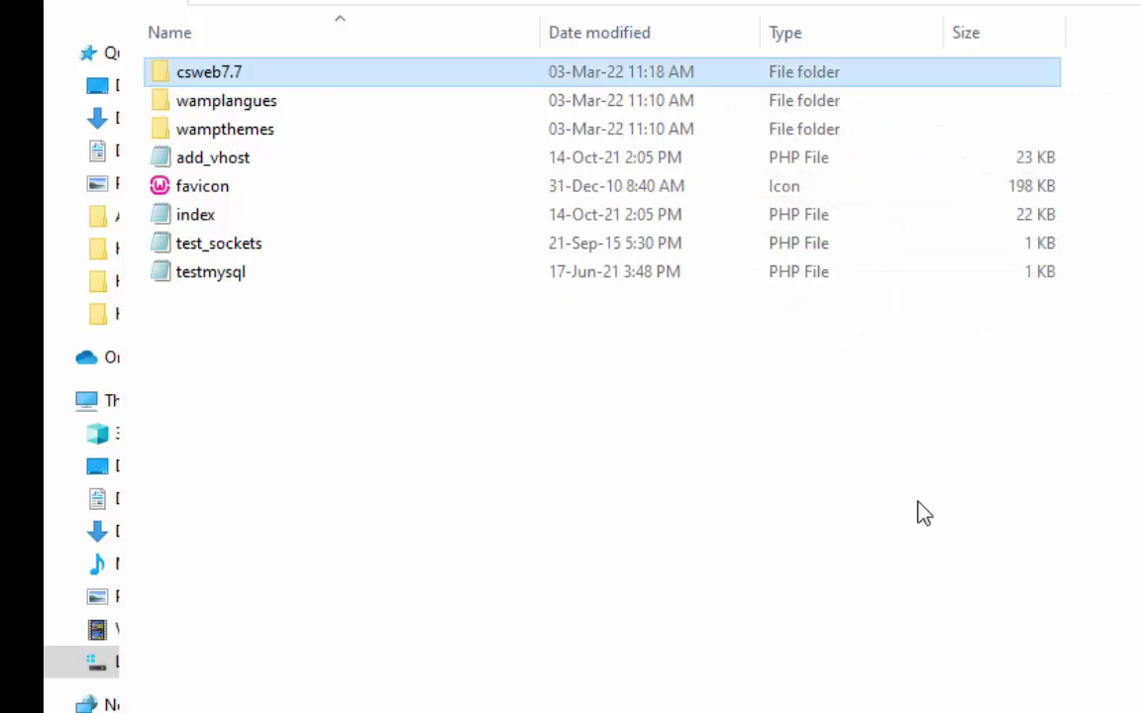
# Rename the pasted csweb7.7 folder to cswebtest
pyautogui.press('F2')
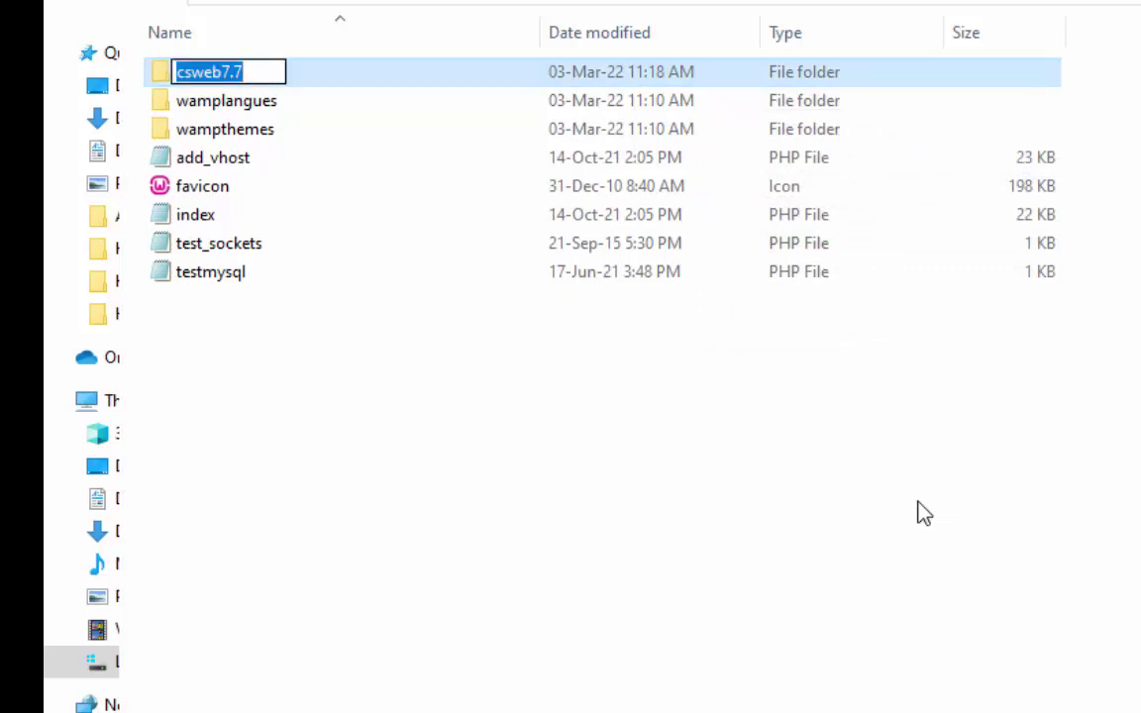
pyautogui.press('End')
pyautogui.press('BackSpace')
pyautogui.press('BackSpace')
pyautogui.press('BackSpace')
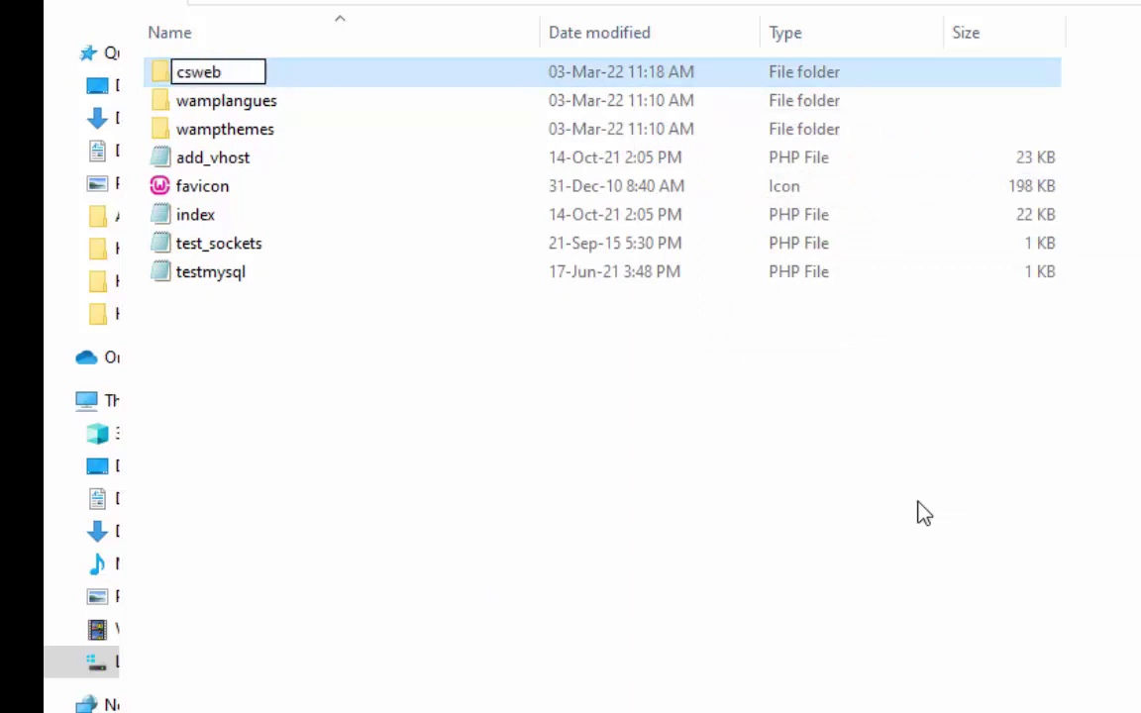
pyautogui.write('test')
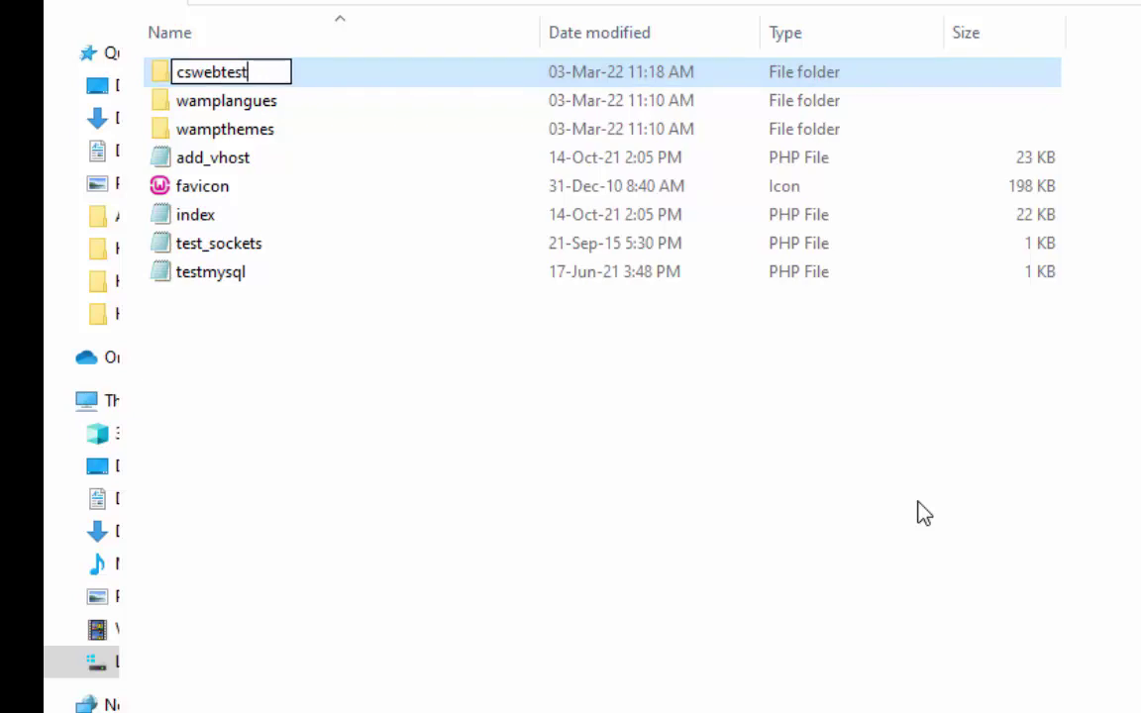
pyautogui.press('Return')
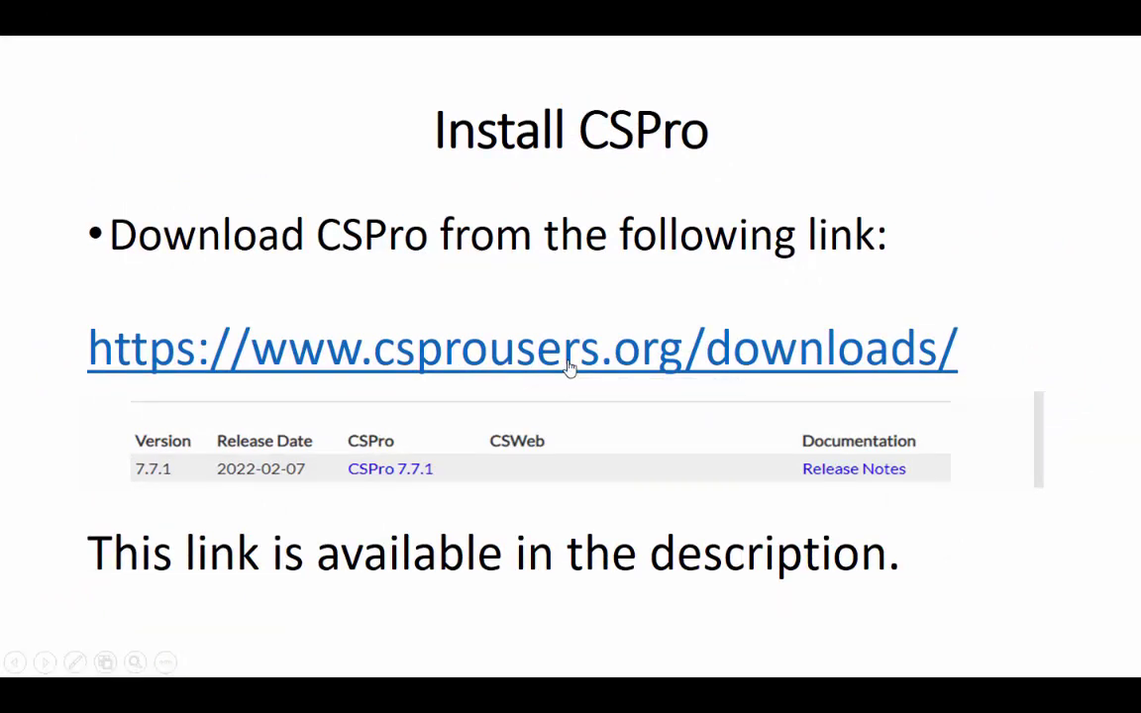
# Follow the slide's csprousers.org/downloads link to get the CSPro 7.7.1 installer
pyautogui.click(568, 363)
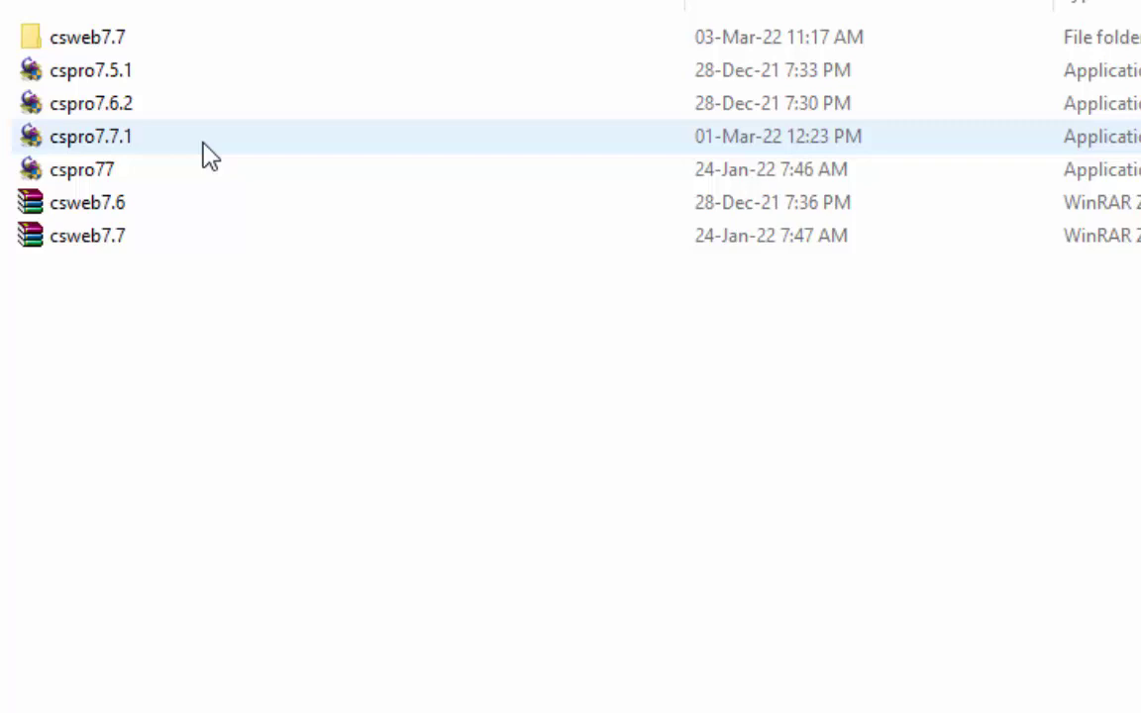
# Run cspro7.7.1 and install CSPro 7.7 with default components into C:\Program Files (x86)\CSPro 7.7
pyautogui.doubleClick(210, 156)
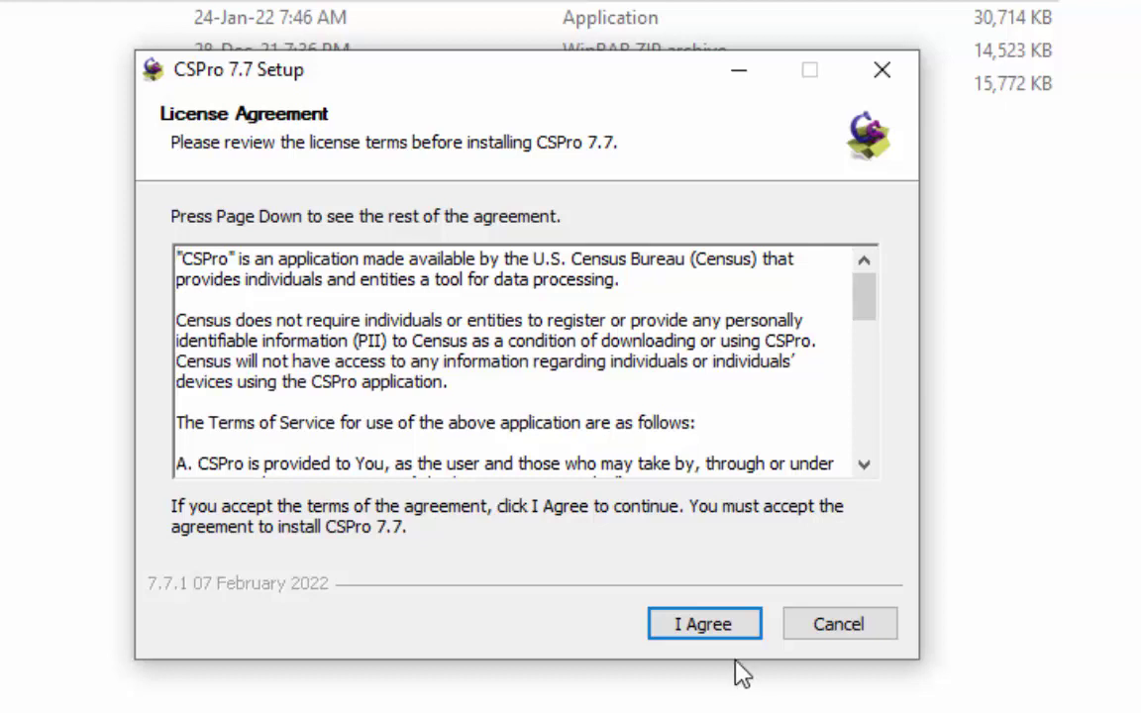
pyautogui.click(727, 634)
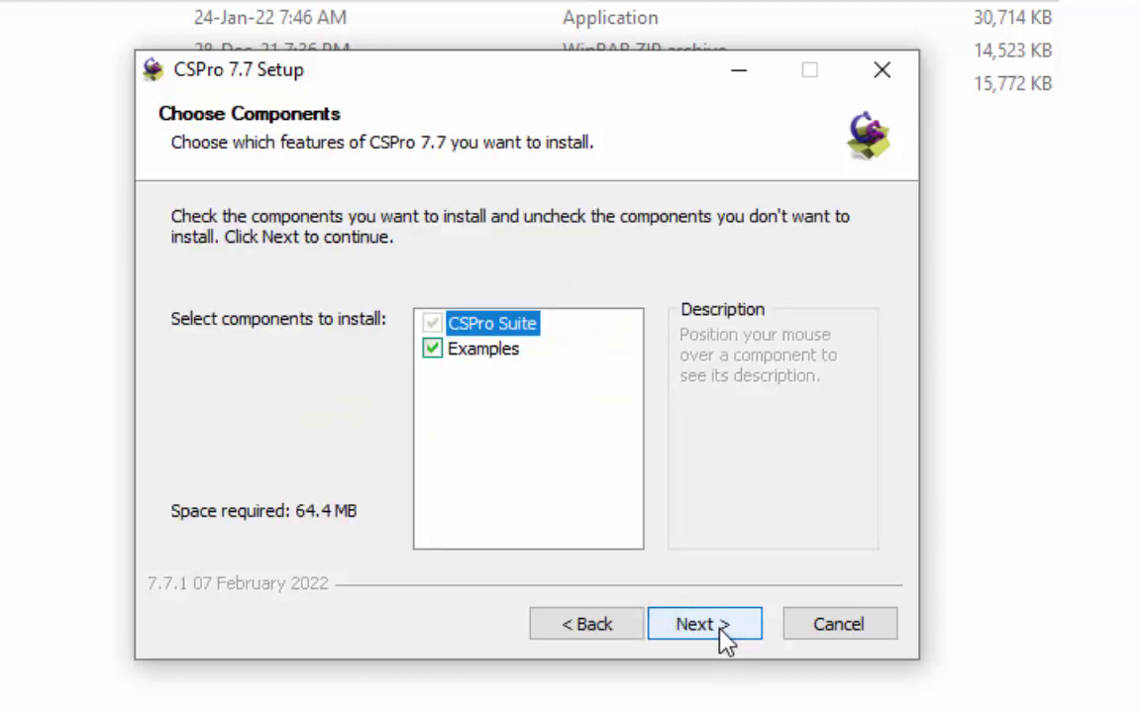
pyautogui.click(703, 624)
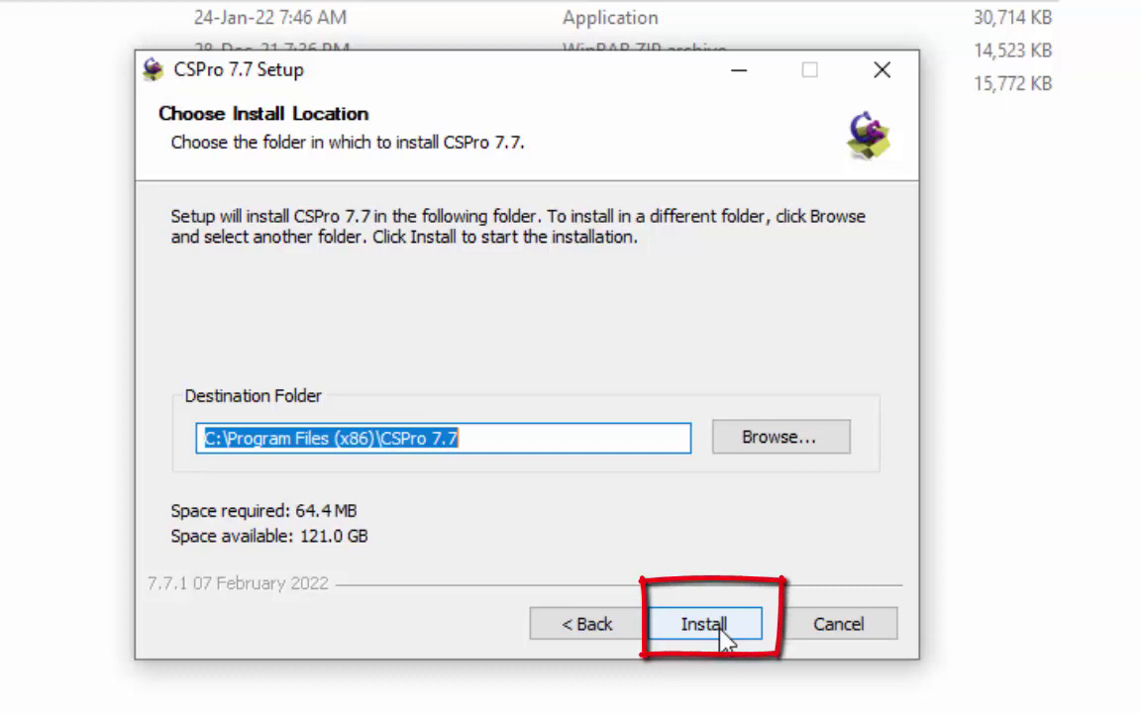
pyautogui.click(723, 632)
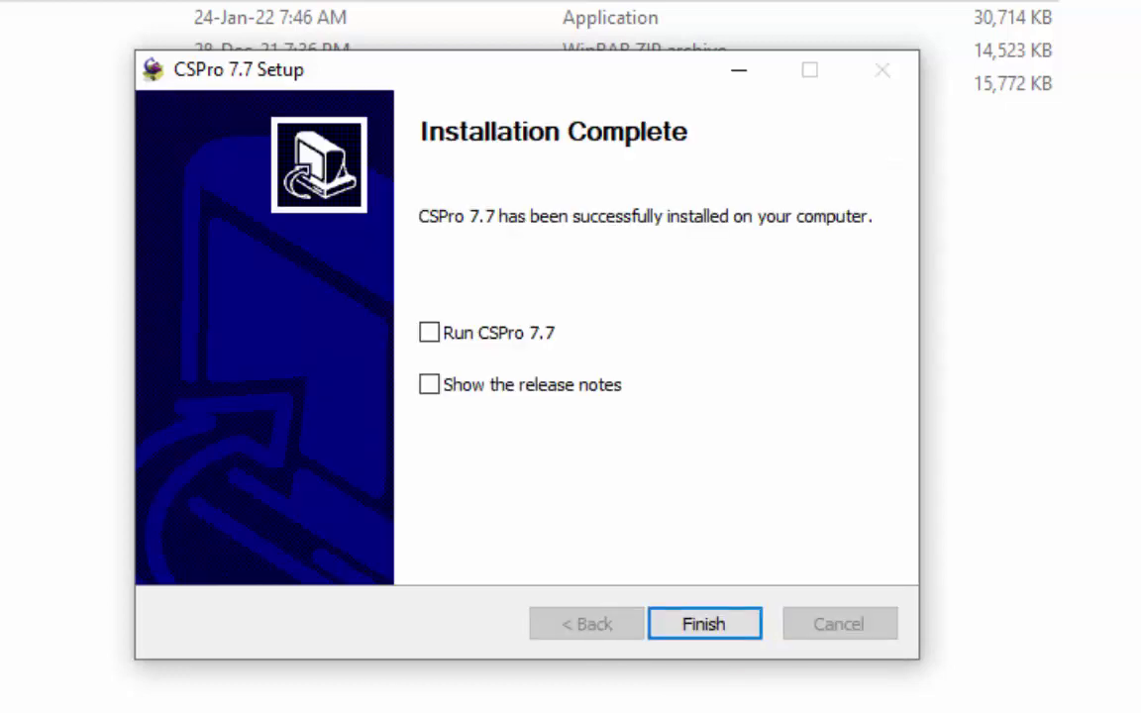
pyautogui.click(709, 637)
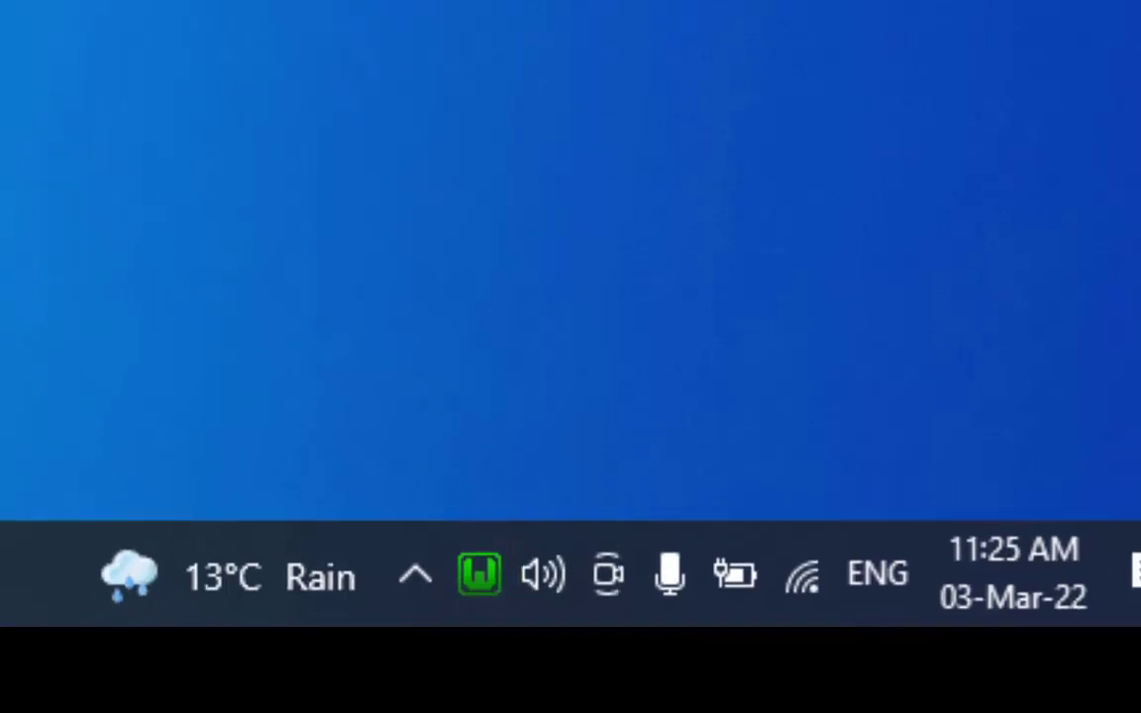
# Open phpMyAdmin 5.1.1 from the WampServer tray menu
pyautogui.click(471, 561)
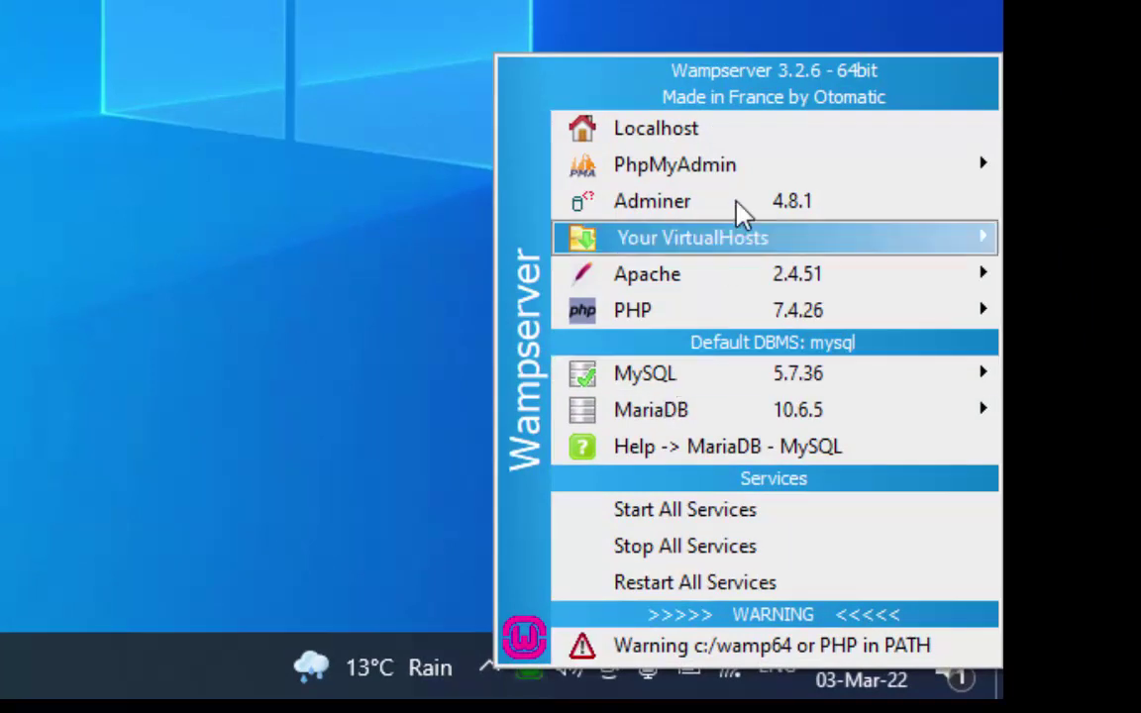
pyautogui.moveTo(755, 173)
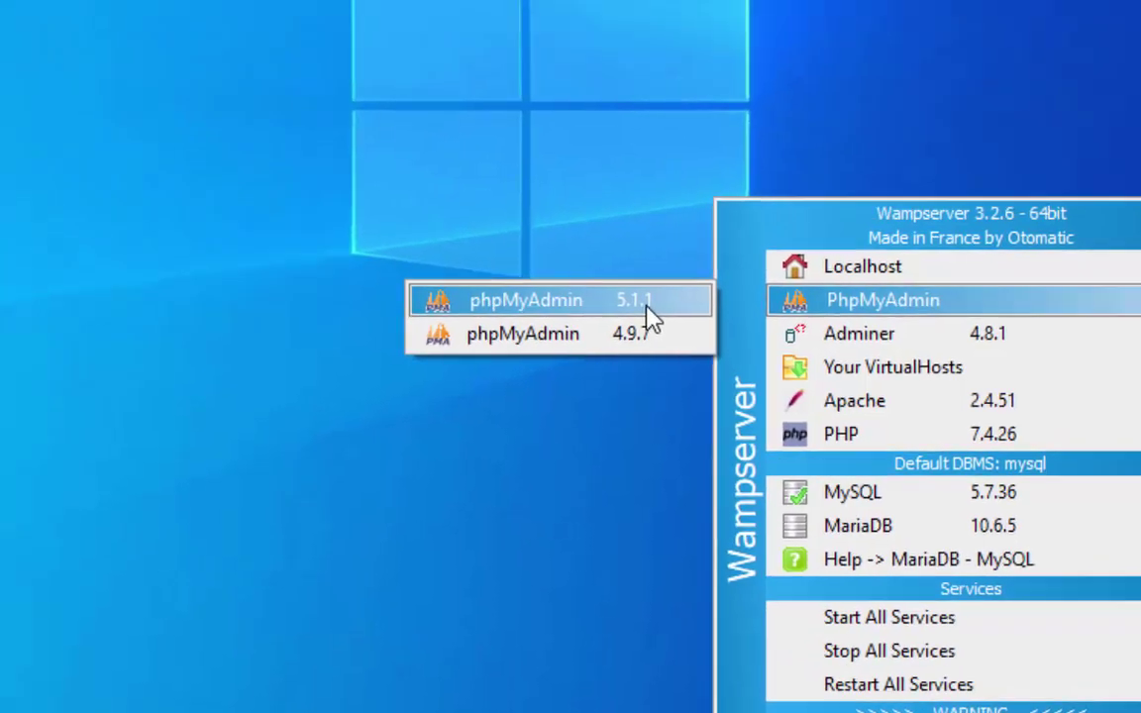
pyautogui.click(420, 170)
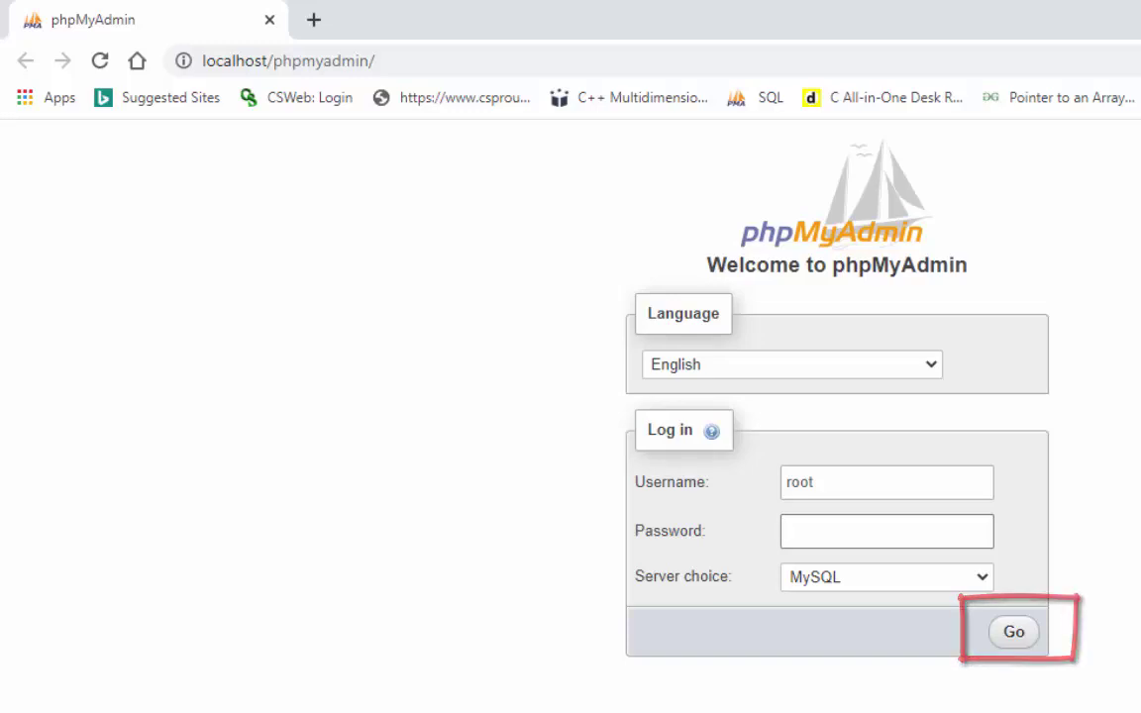
# Log in to phpMyAdmin as root and create the database 'testapplicaton'
pyautogui.click(1017, 634)
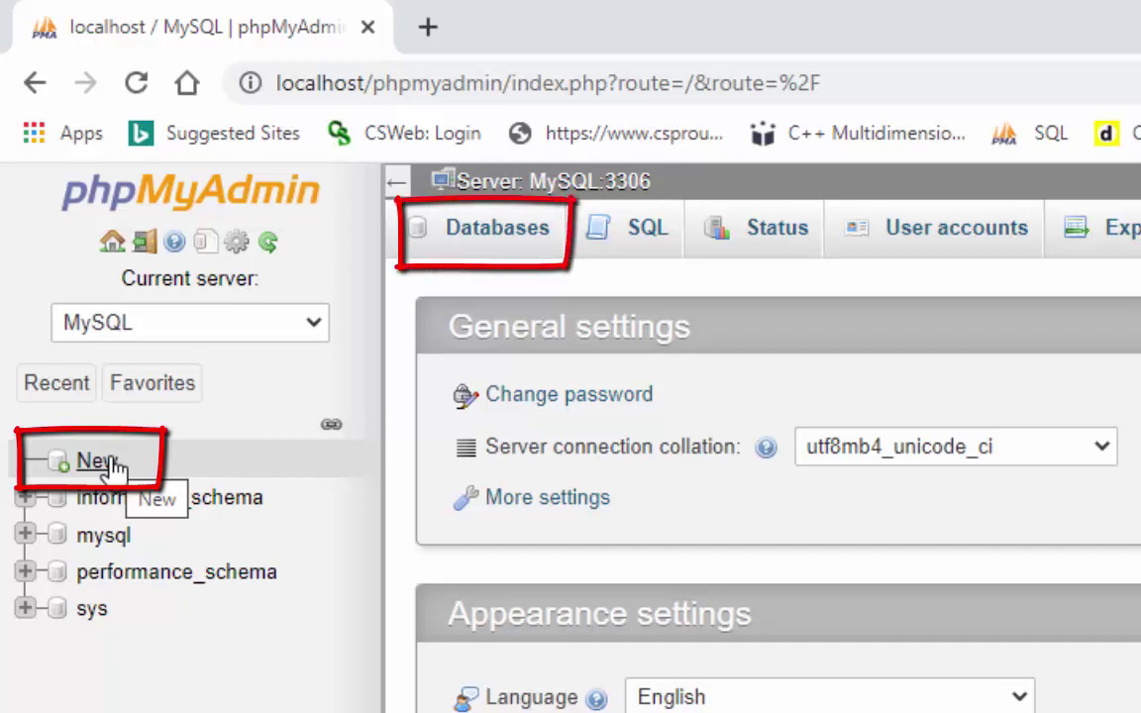
pyautogui.click(112, 466)
pyautogui.click(642, 443)
pyautogui.write('t')
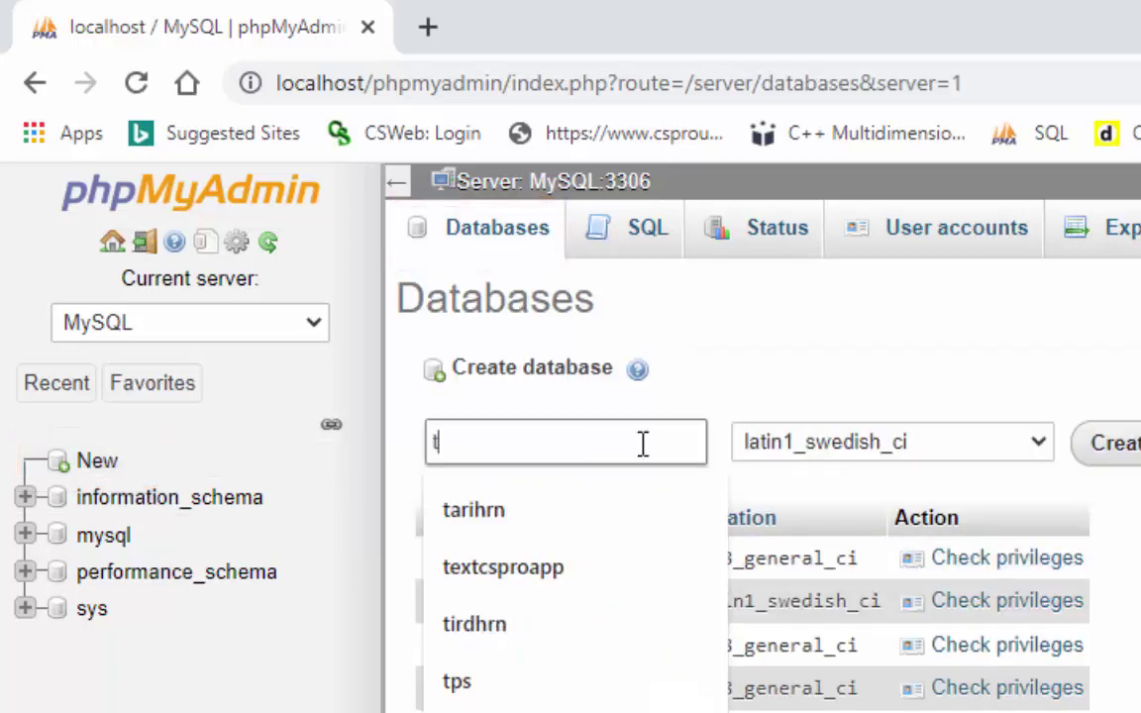
pyautogui.write('estappli')
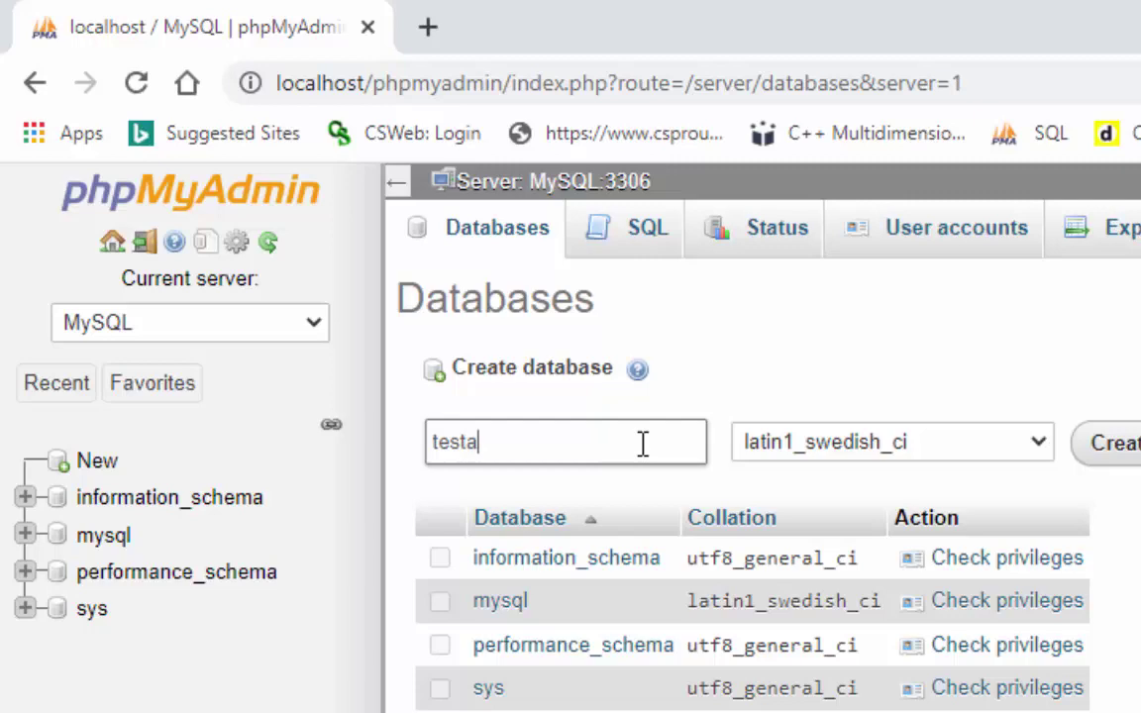
pyautogui.write('caton')
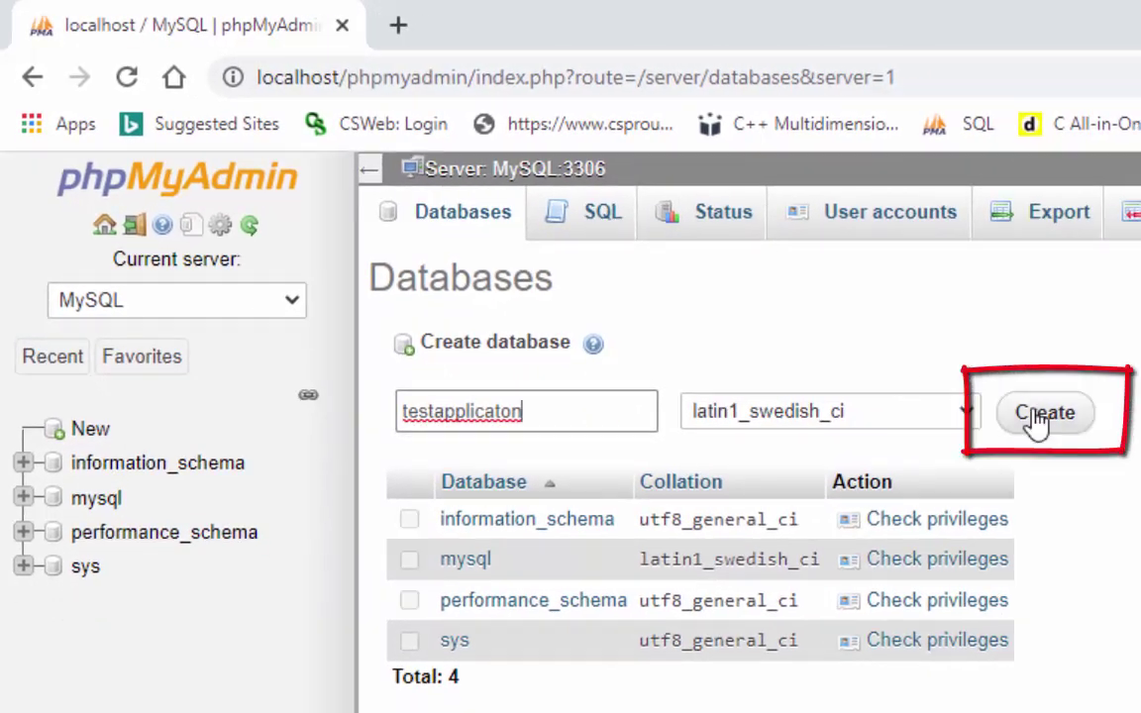
pyautogui.click(1038, 418)
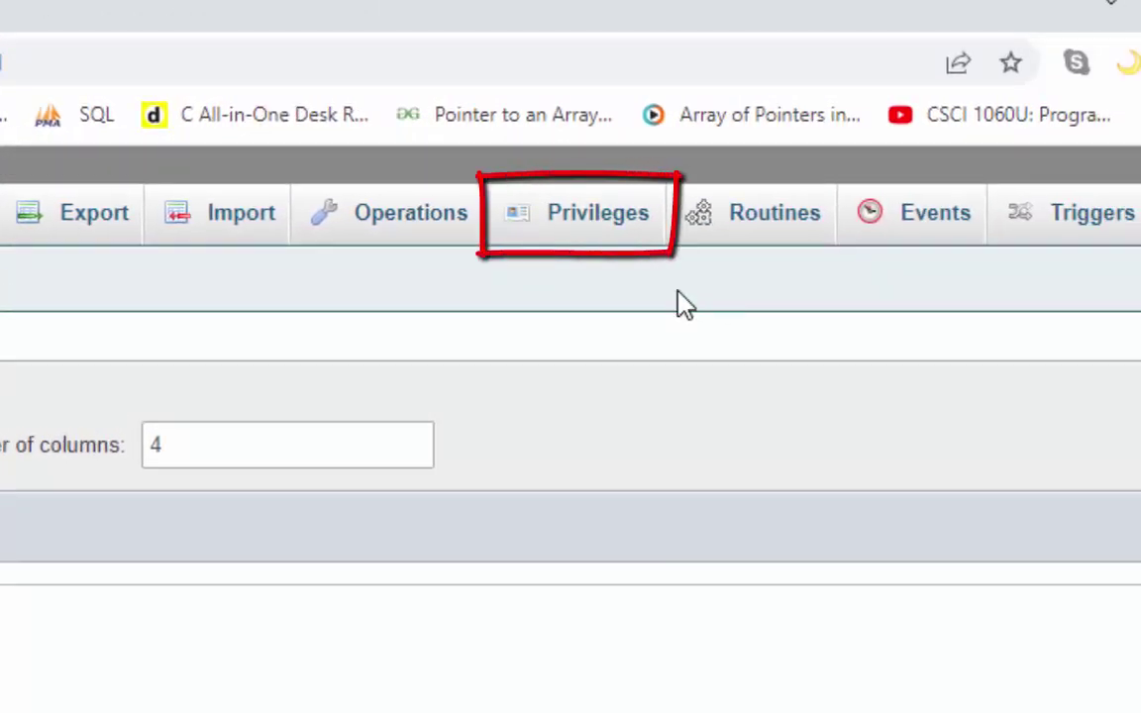
# Enter and confirm a new password for root@localhost under Privileges, then save it
pyautogui.click(599, 227)
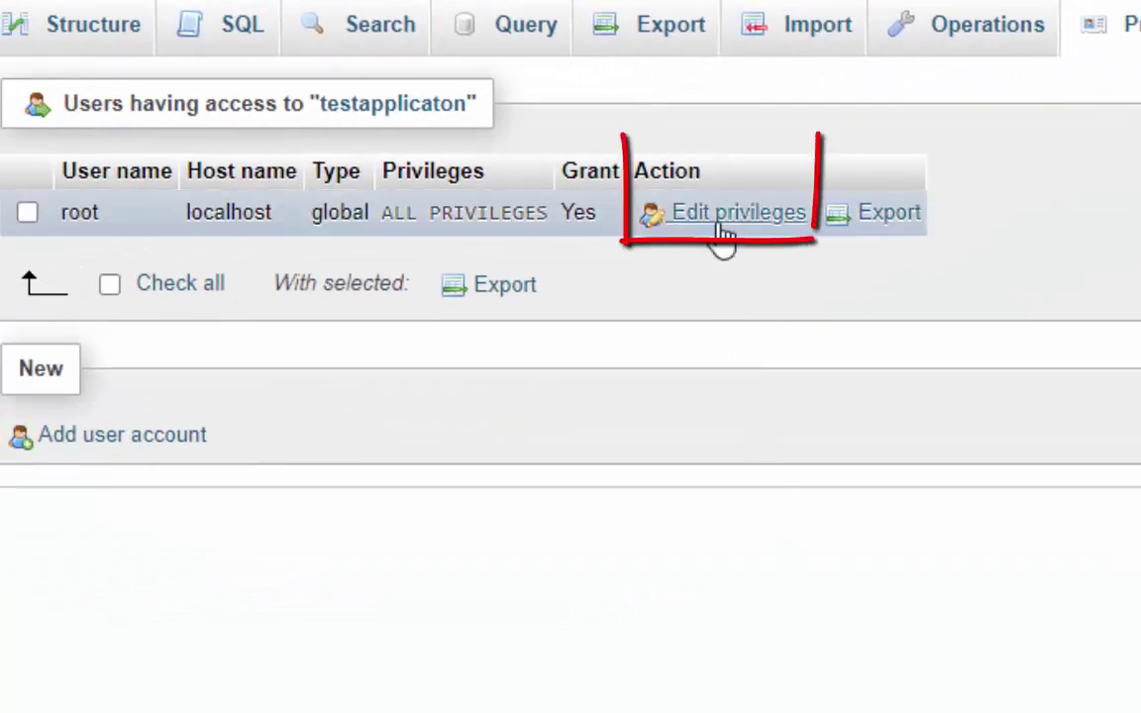
pyautogui.click(721, 230)
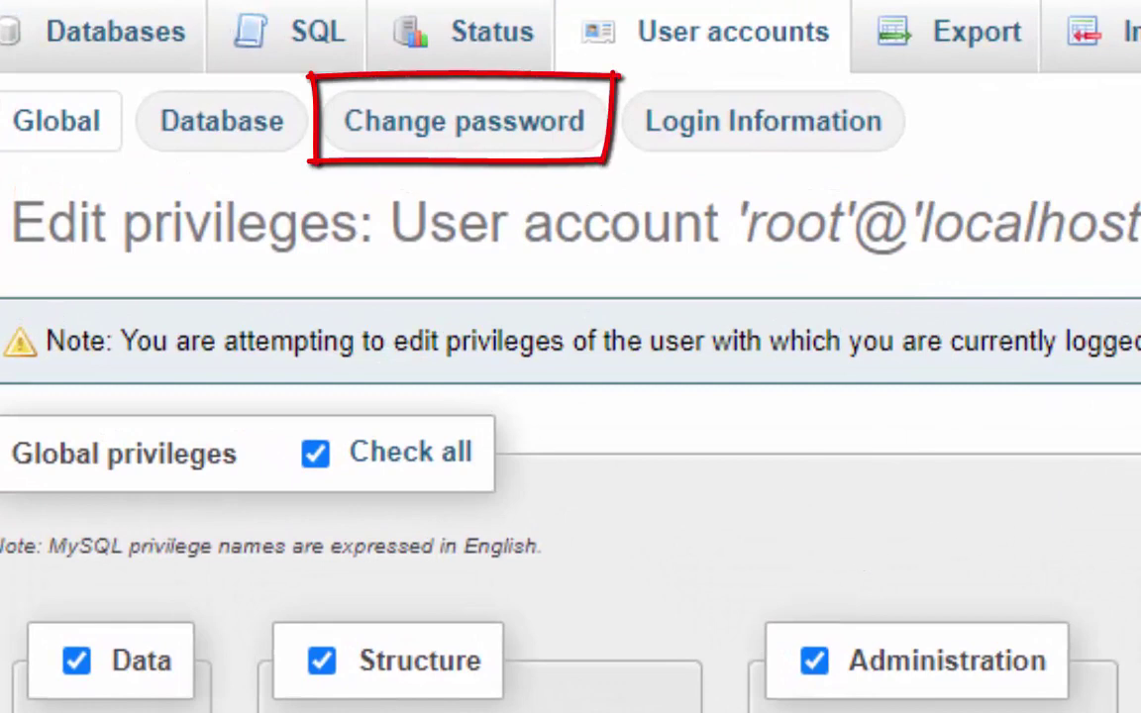
pyautogui.click(494, 126)
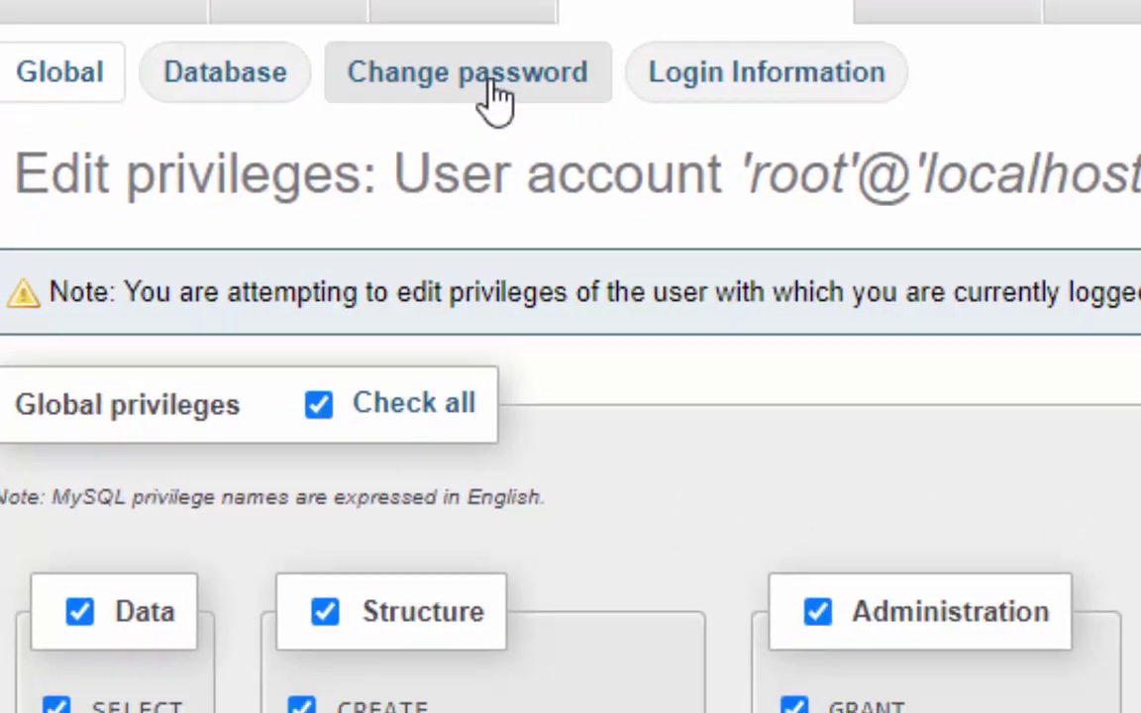
pyautogui.write('12345')
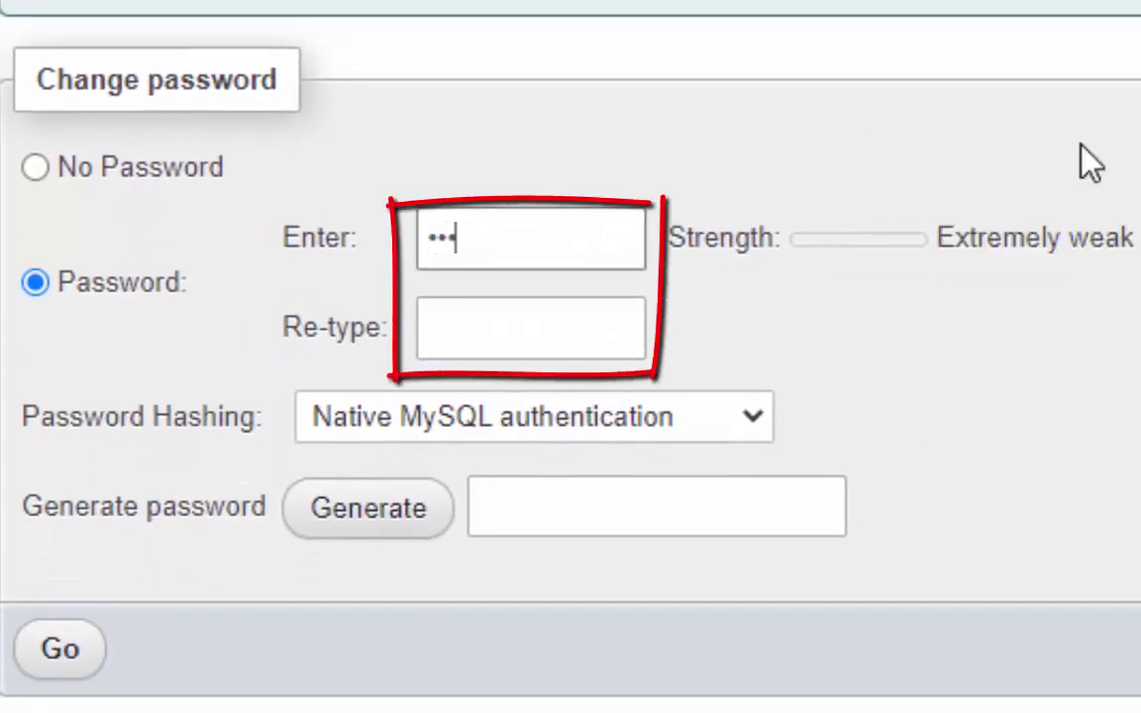
pyautogui.write('6789012')
pyautogui.press('Tab')
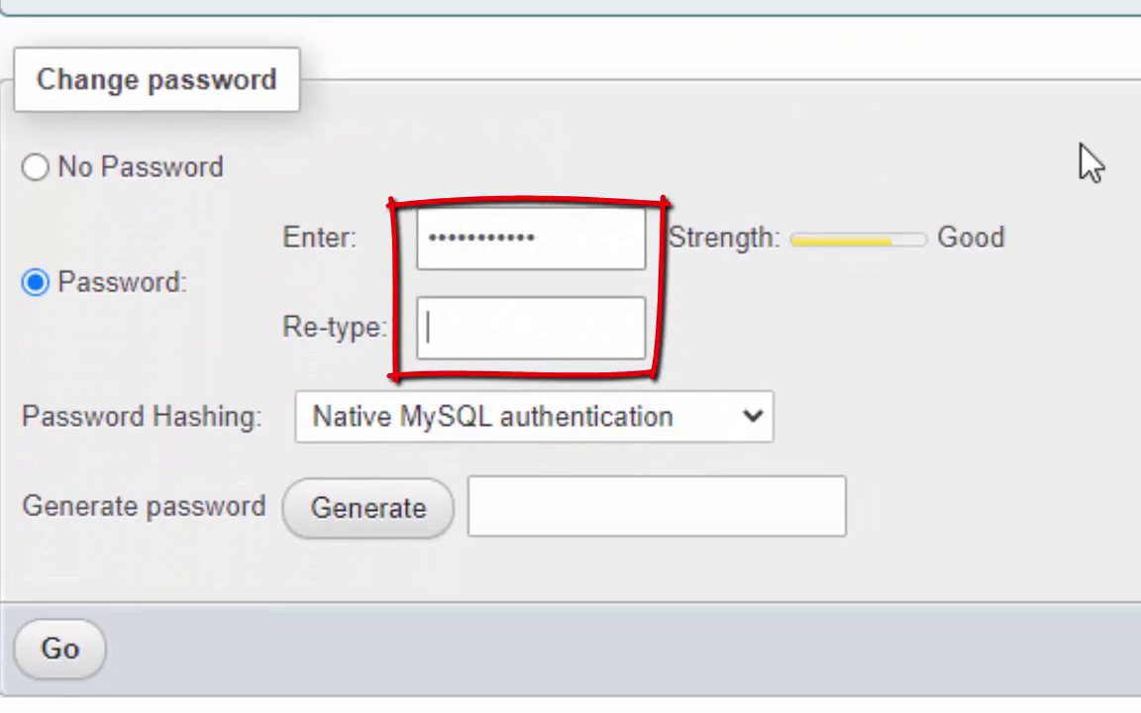
pyautogui.write('123456789')
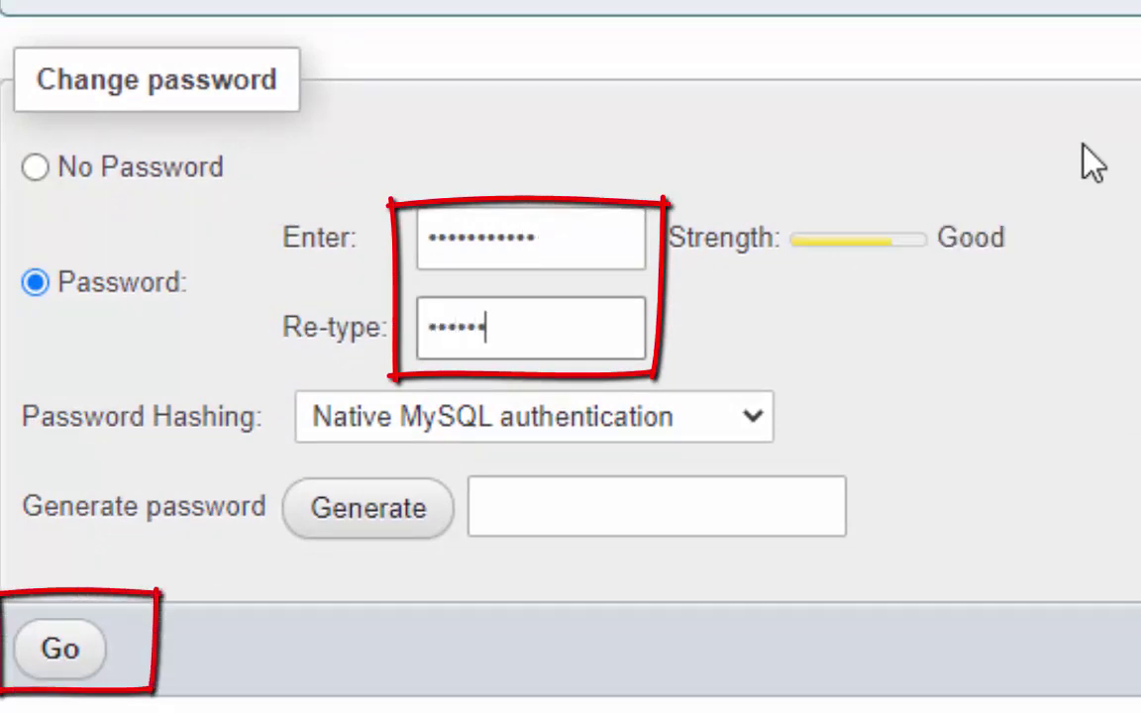
pyautogui.write('012')
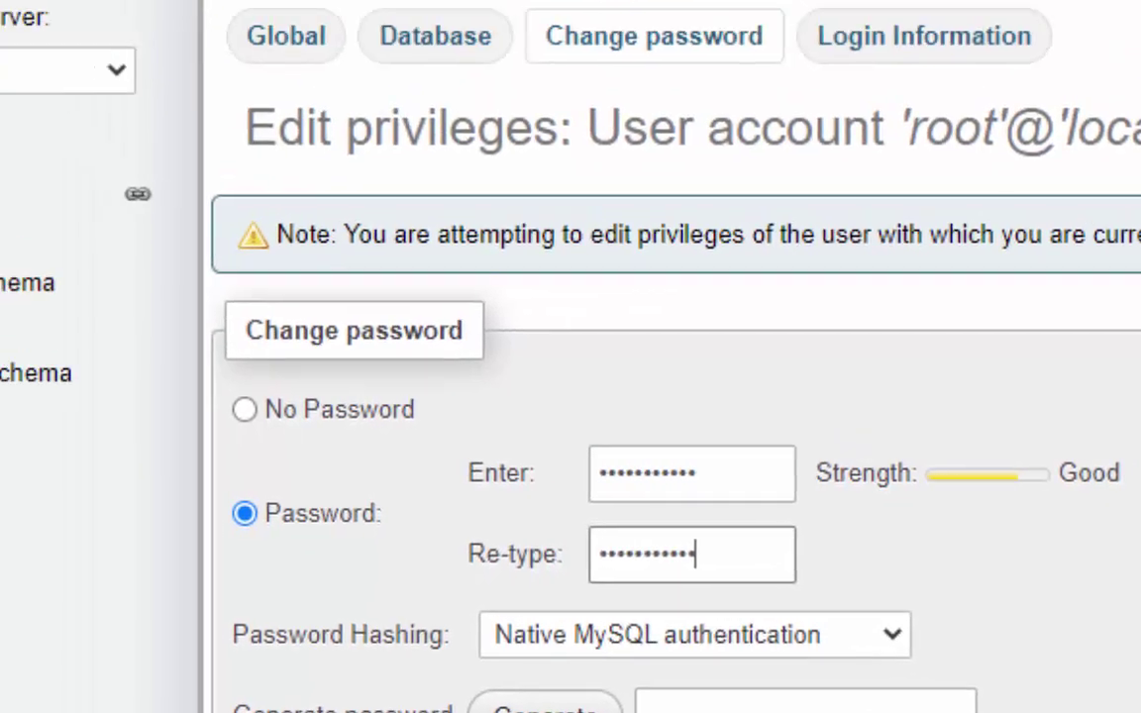
pyautogui.click(42, 656)
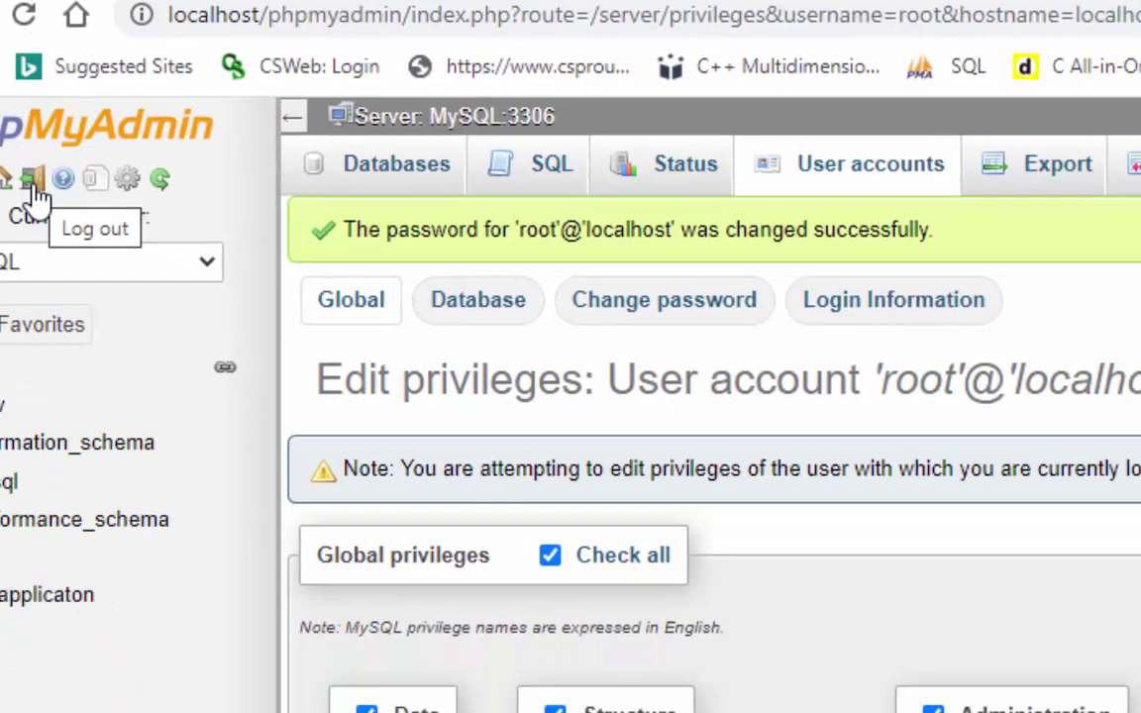
# Log out of phpMyAdmin, log back in as root with the new password, then log out again
pyautogui.click(158, 263)
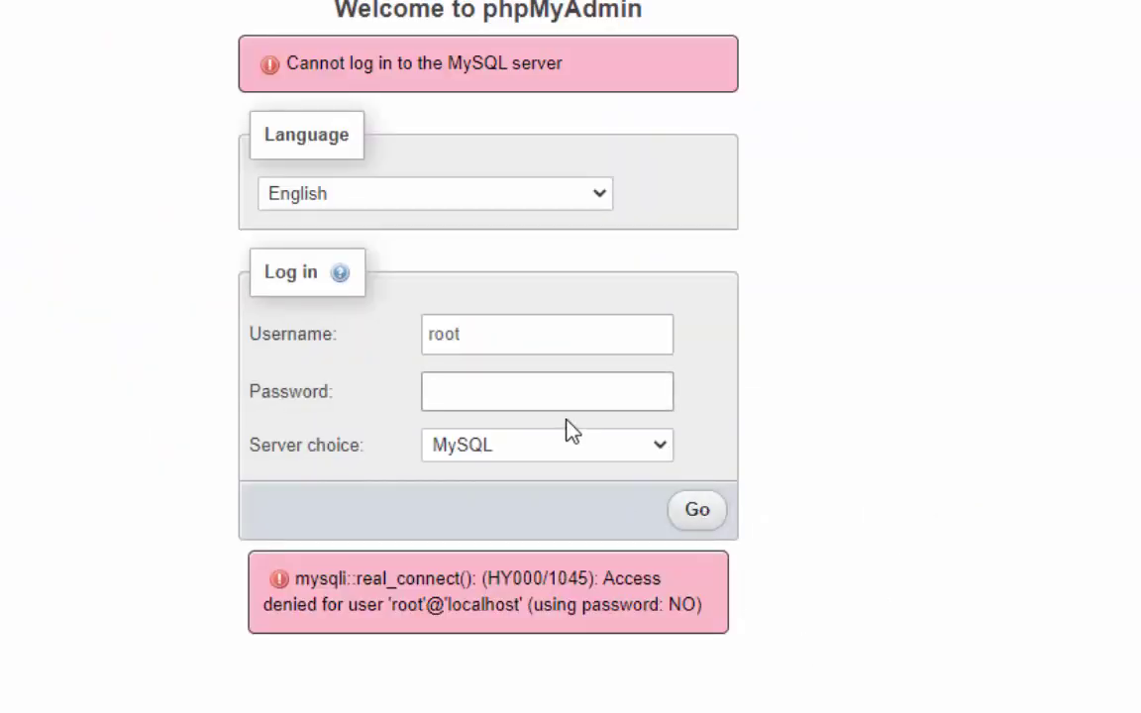
pyautogui.click(568, 393)
pyautogui.write('•••••••')
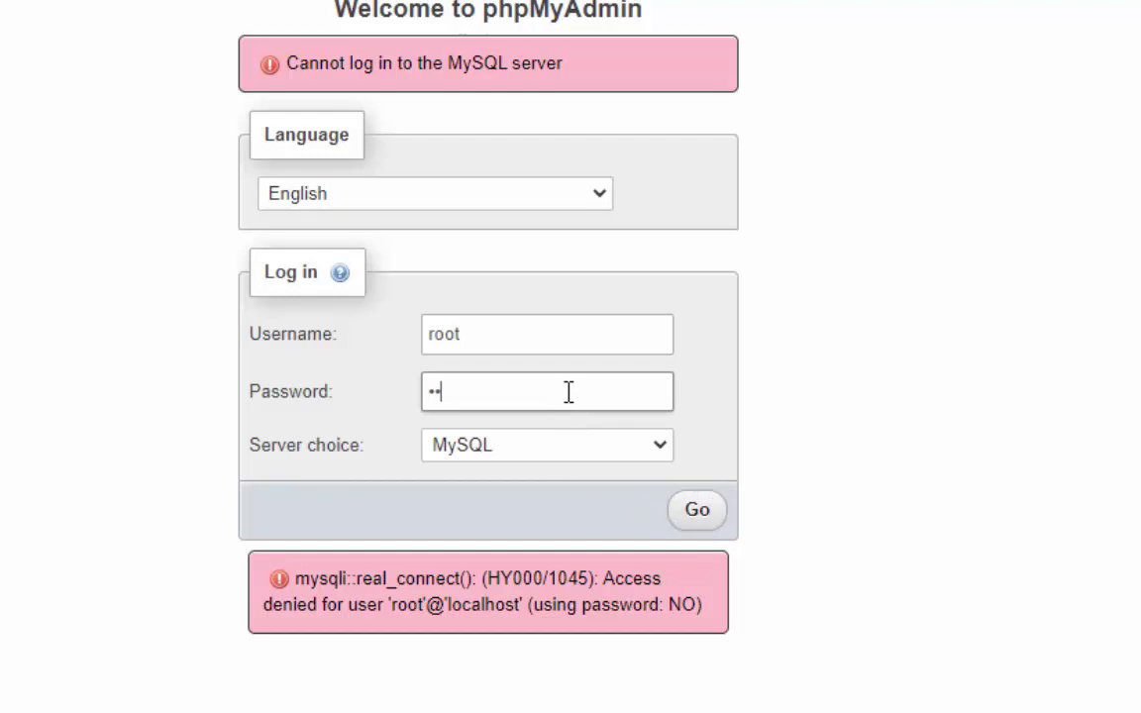
pyautogui.write('••••')
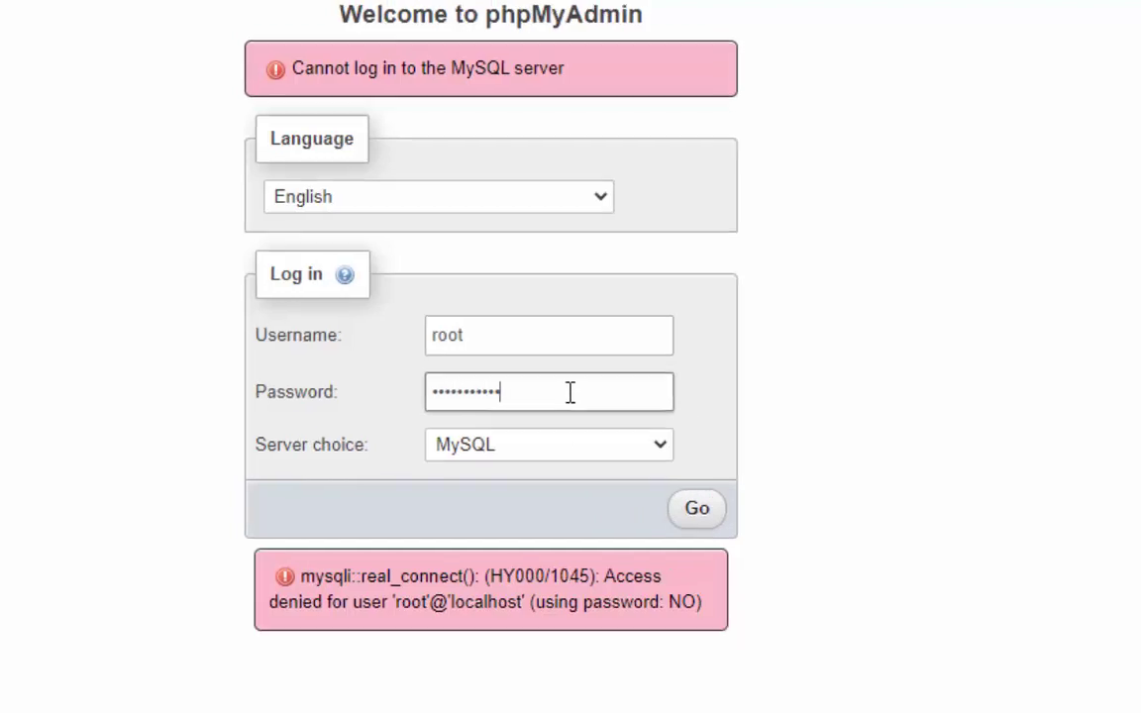
pyautogui.press('Return')
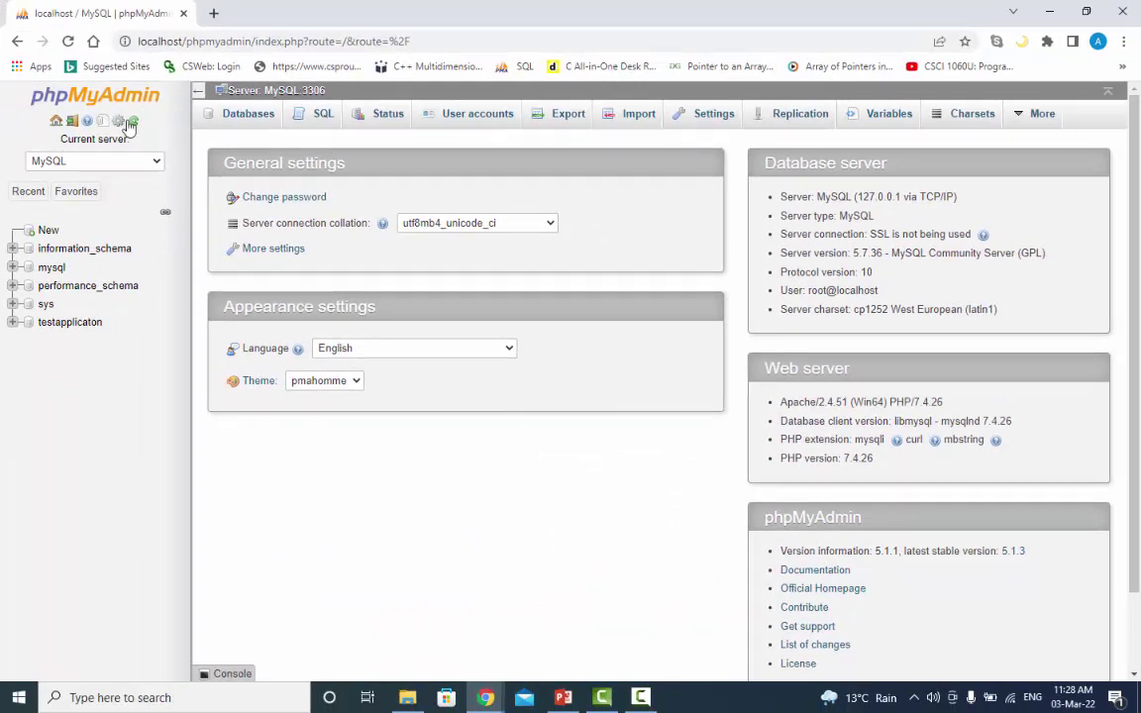
pyautogui.click(56, 120)
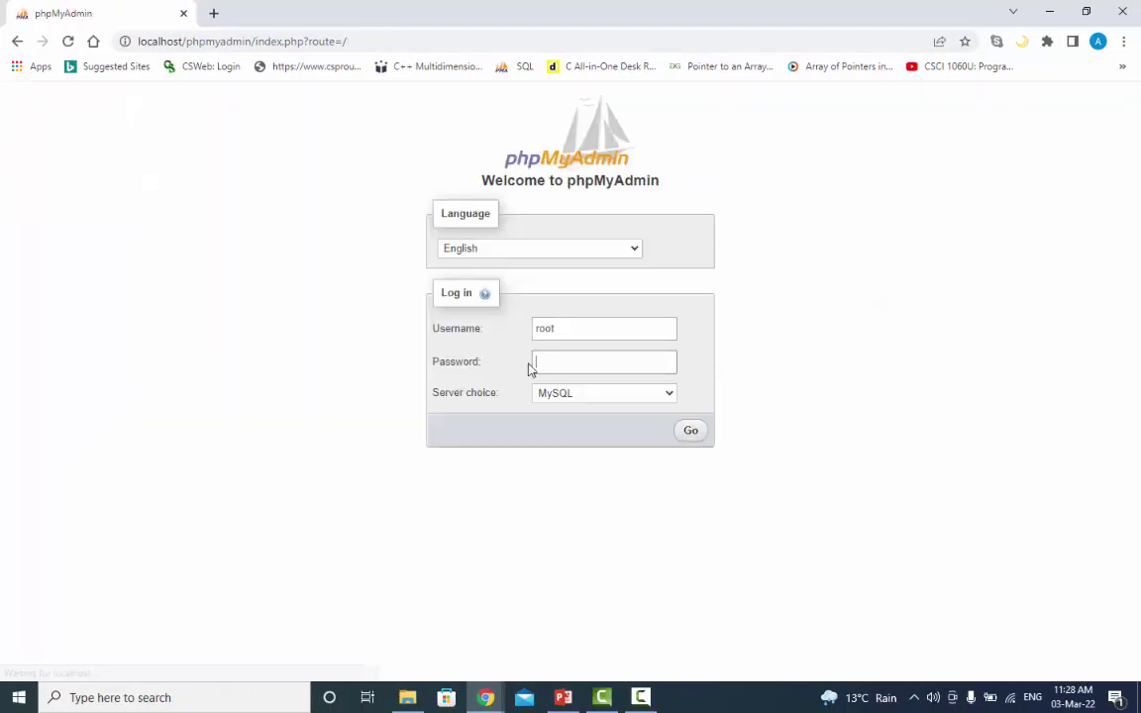
# Load localhost/cswebtest/setup in Chrome to reach the CSWeb Configuration form
pyautogui.click(381, 41)
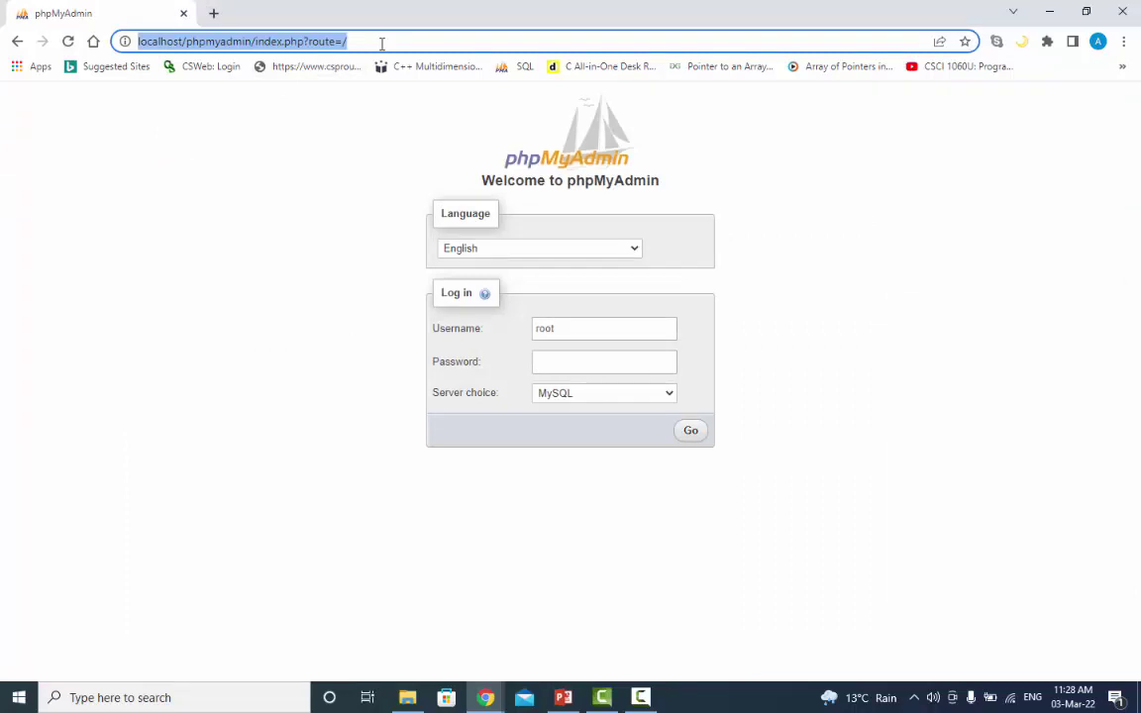
pyautogui.write('localh')
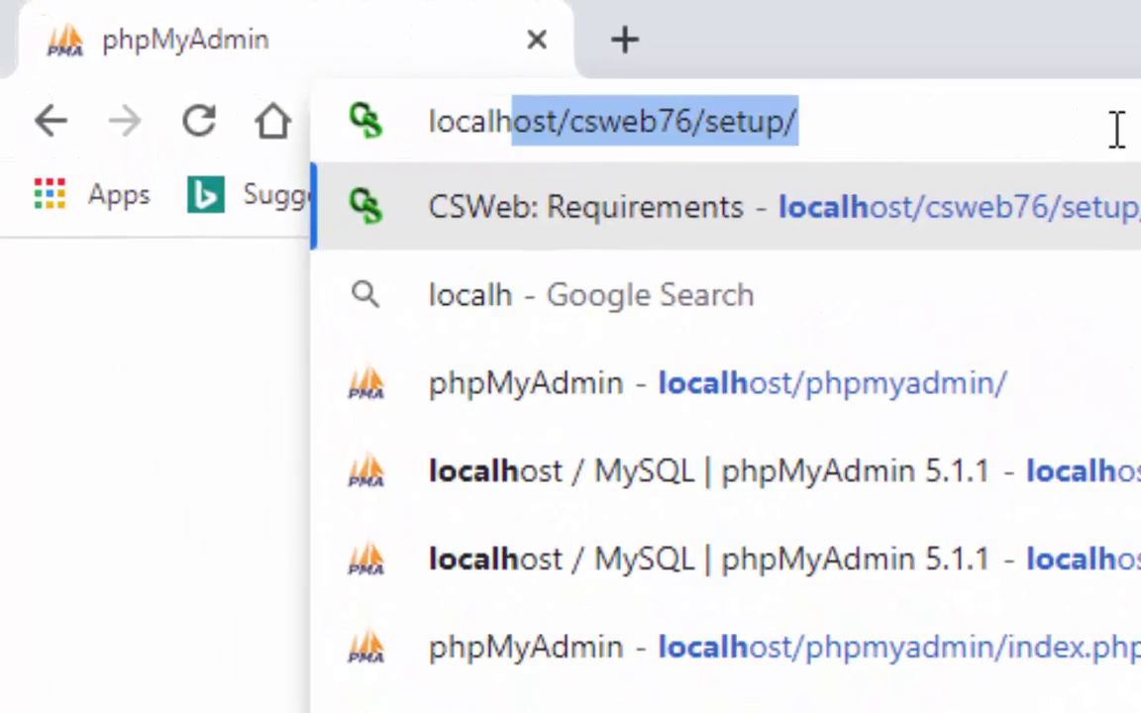
pyautogui.write('ost/cswebtest')
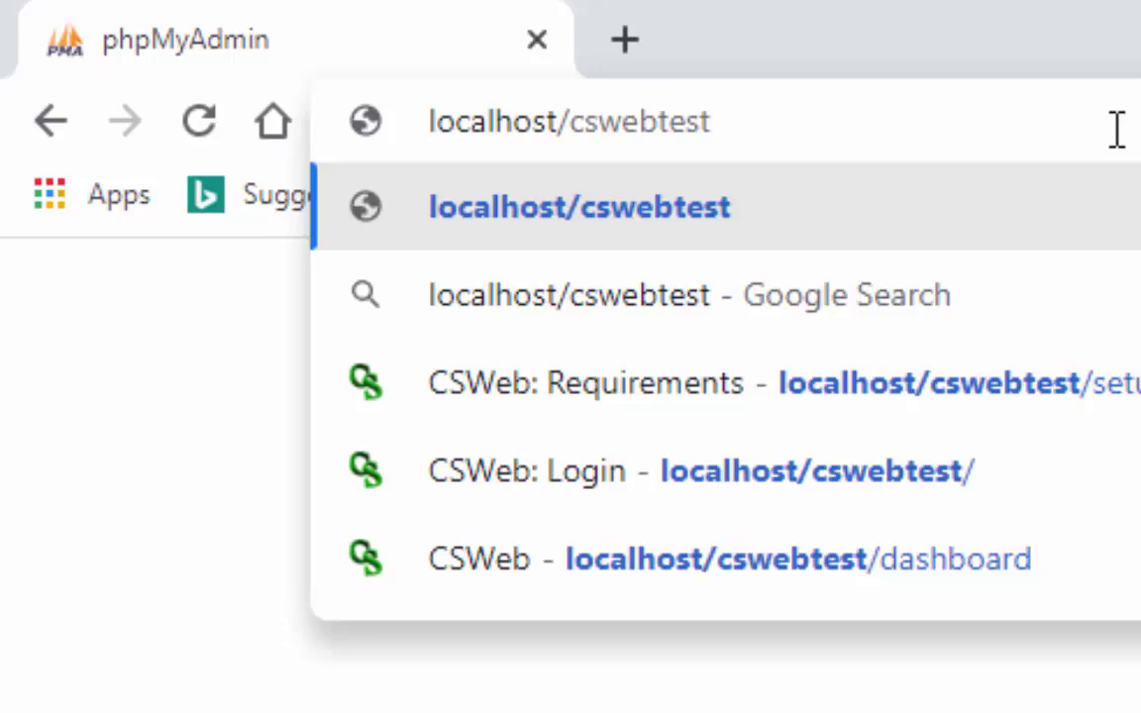
pyautogui.write('/setup')
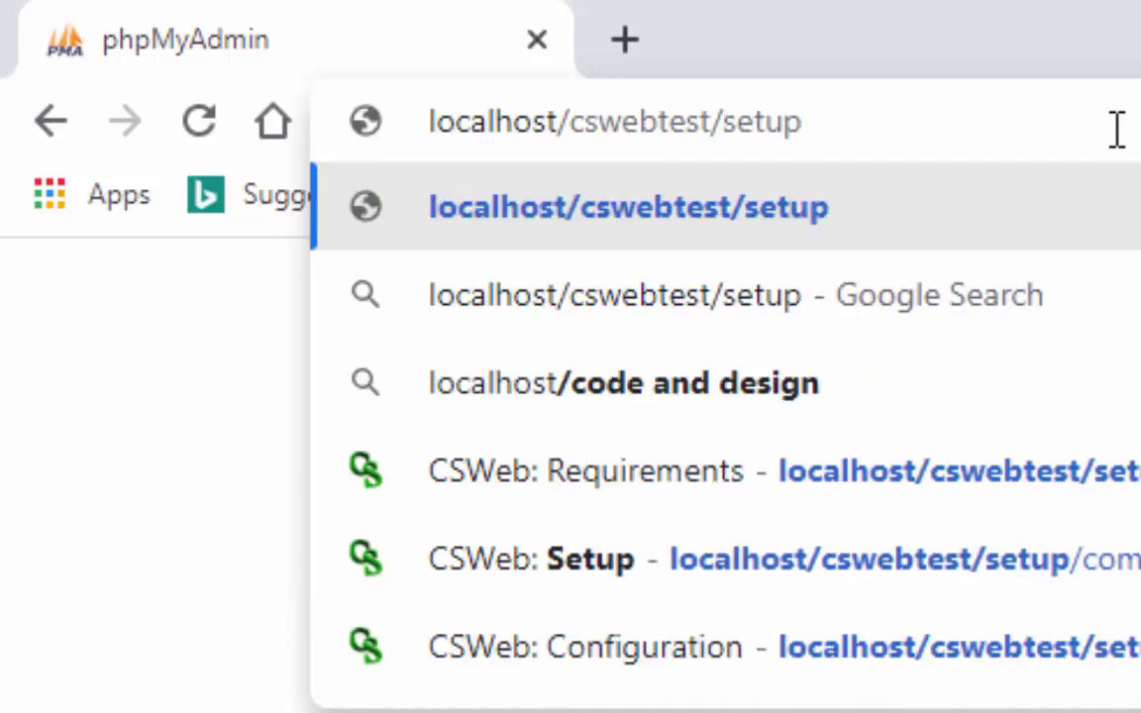
pyautogui.press('Return')
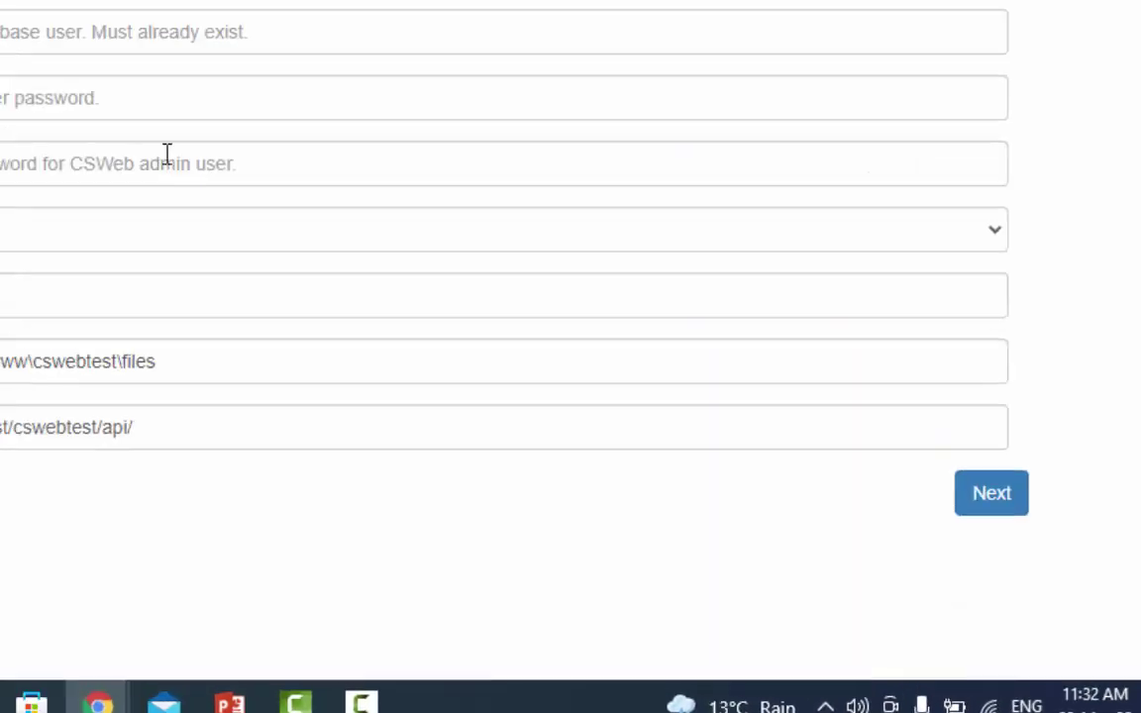
# Fill in database name testapplication, hostname localhost, username root and the database password
pyautogui.click(493, 157)
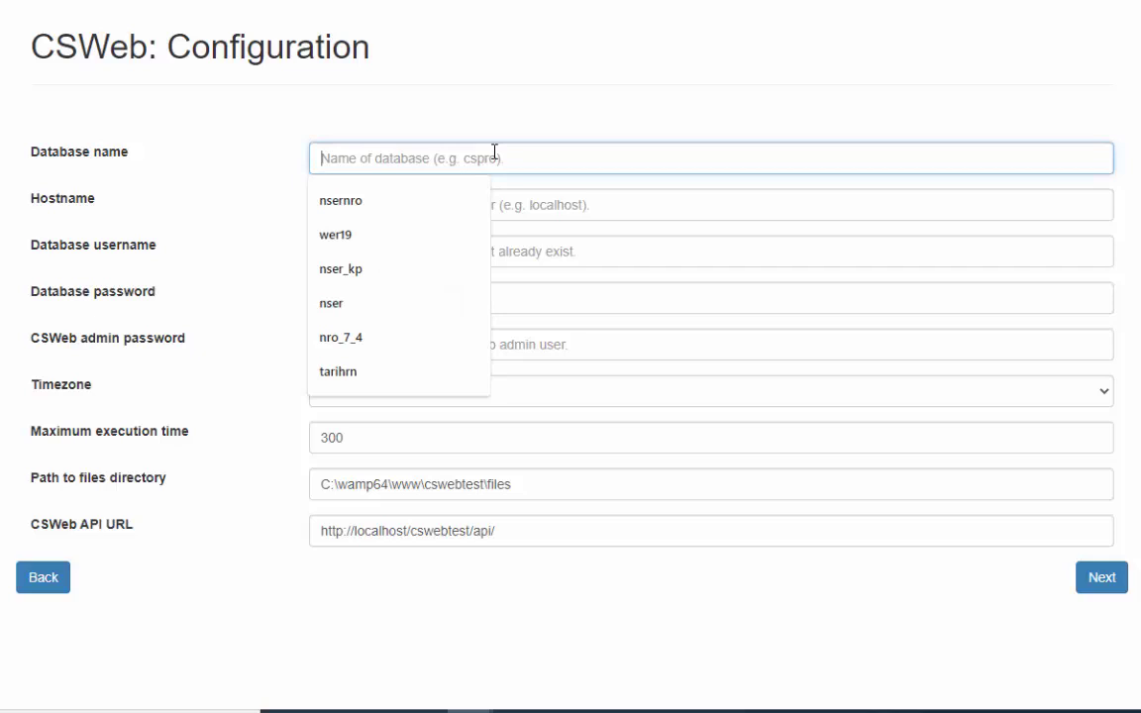
pyautogui.write('te')
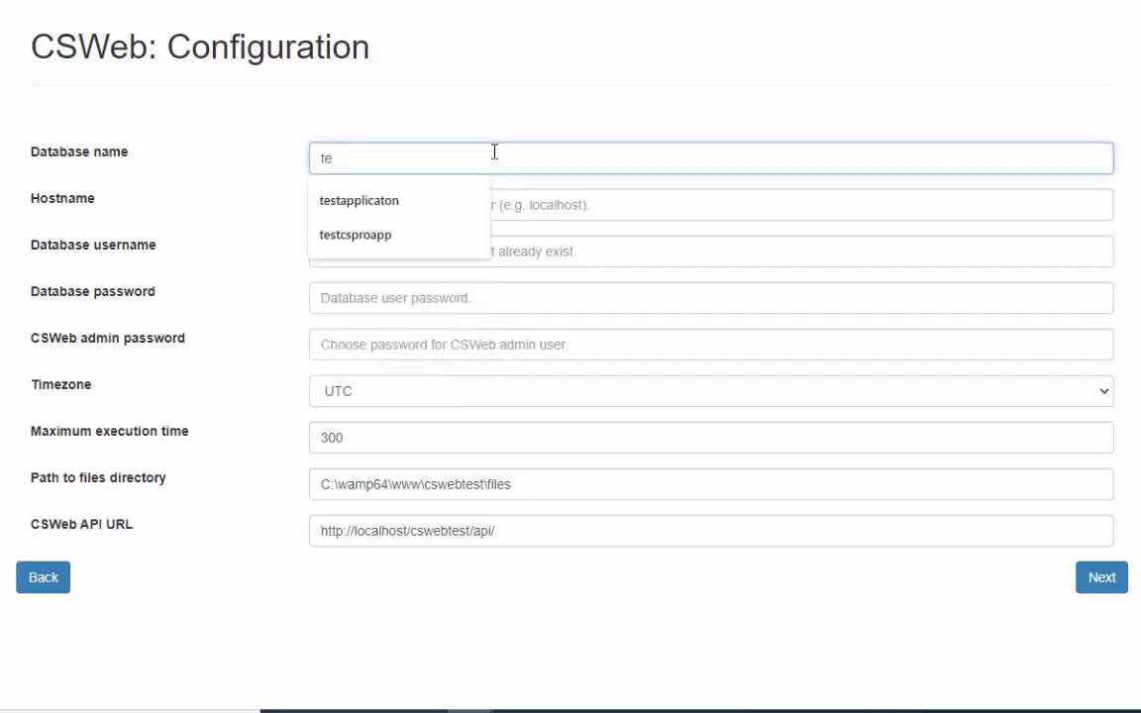
pyautogui.write('stapplica')
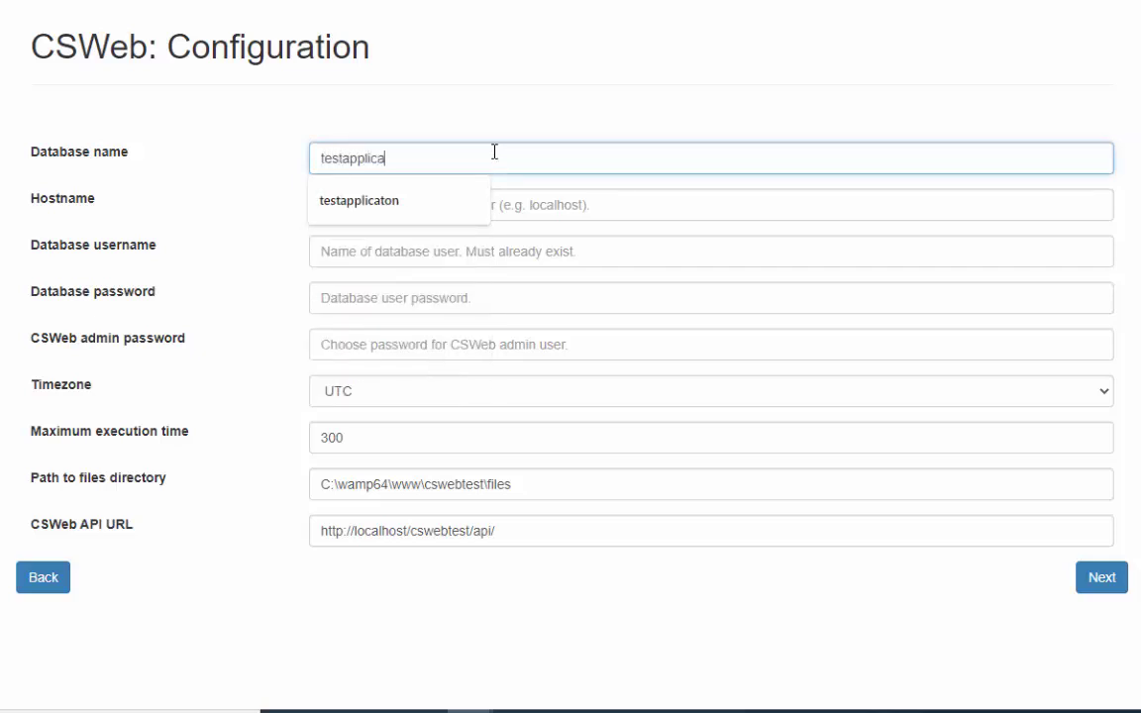
pyautogui.write('tion')
pyautogui.press('Tab')
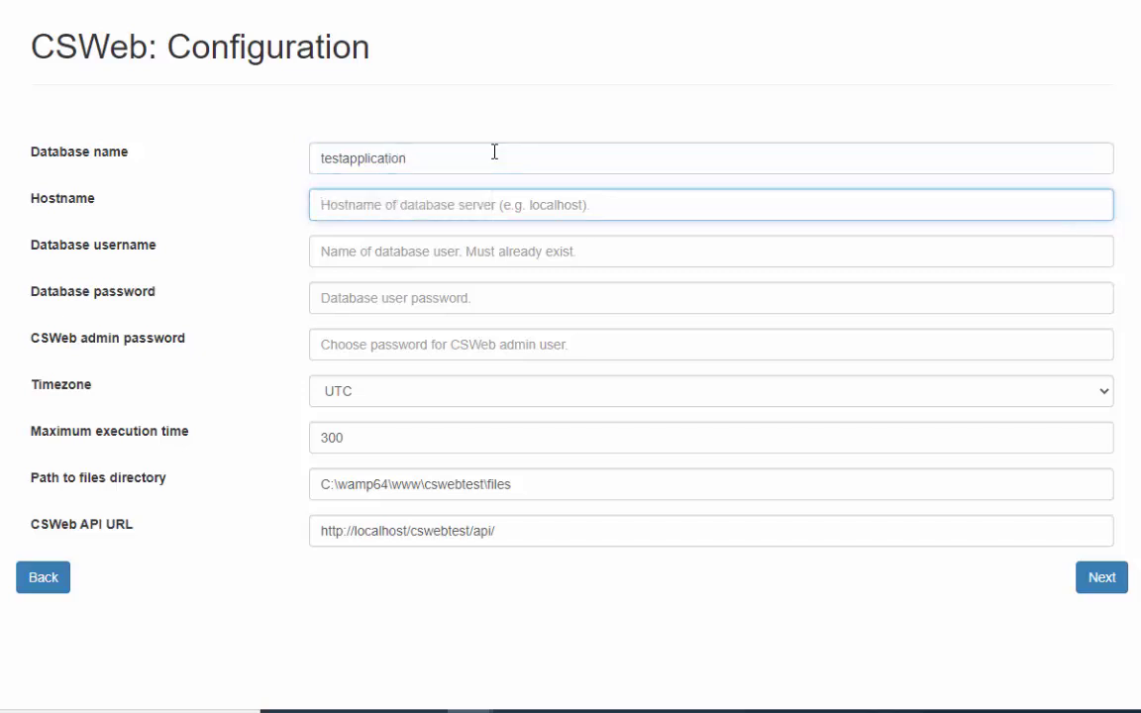
pyautogui.write('lo')
pyautogui.press('Down')
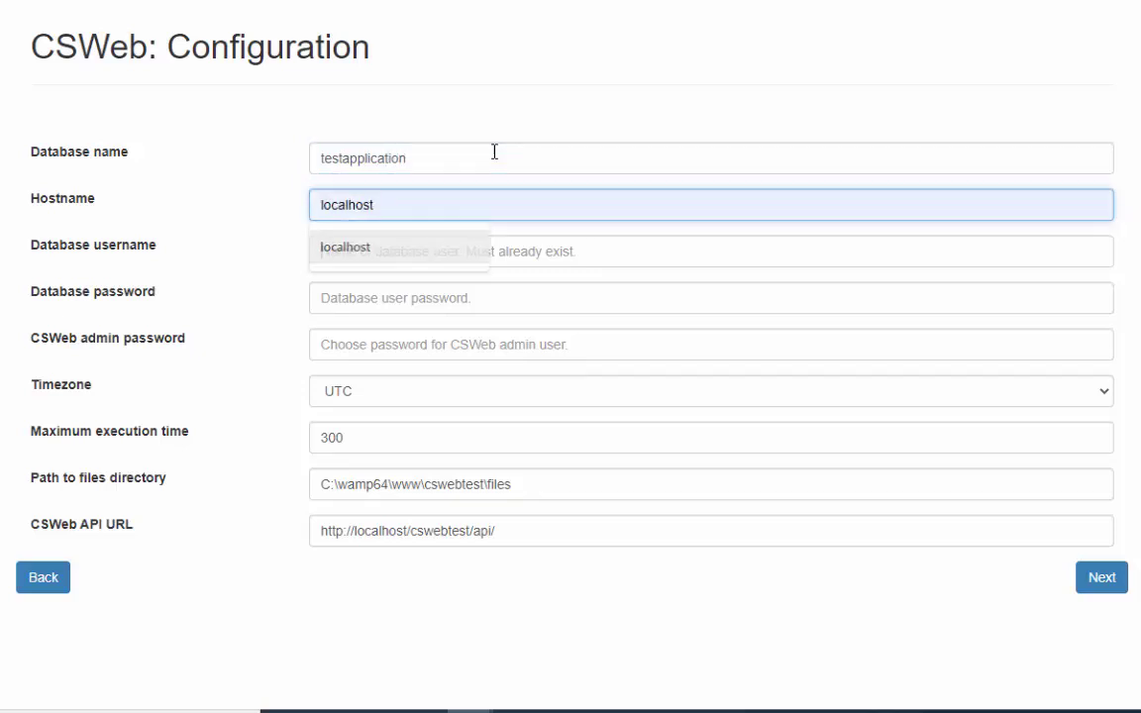
pyautogui.press('Tab')
pyautogui.write('root')
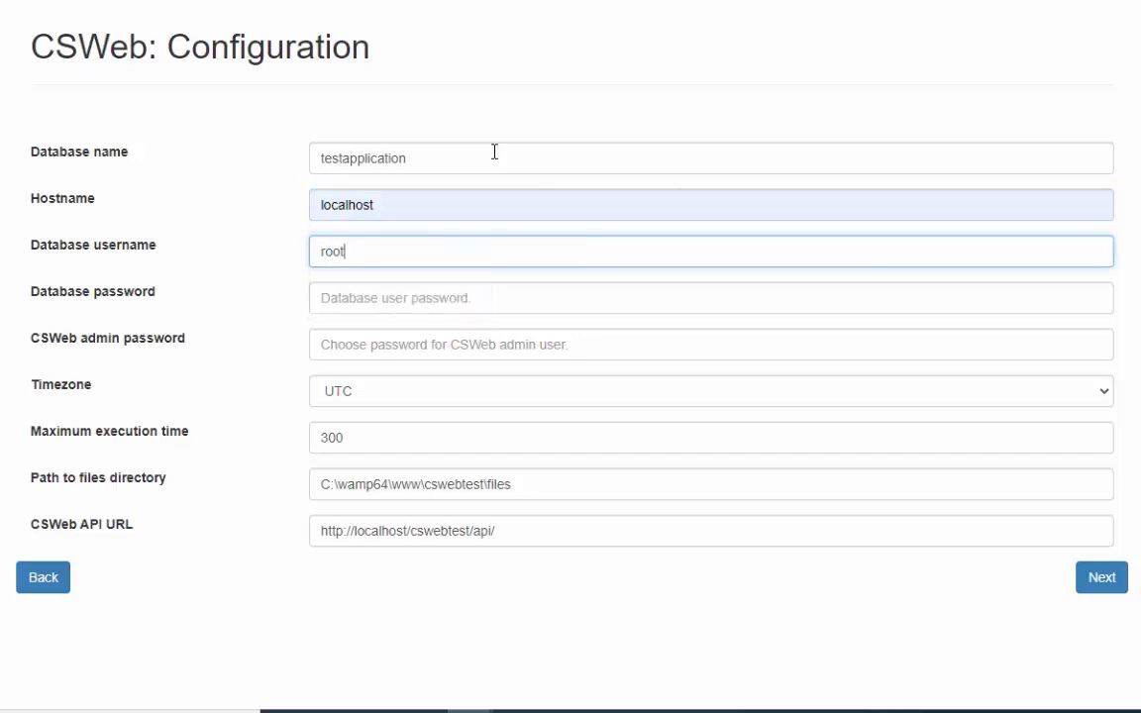
pyautogui.press('Tab')
pyautogui.write('**')
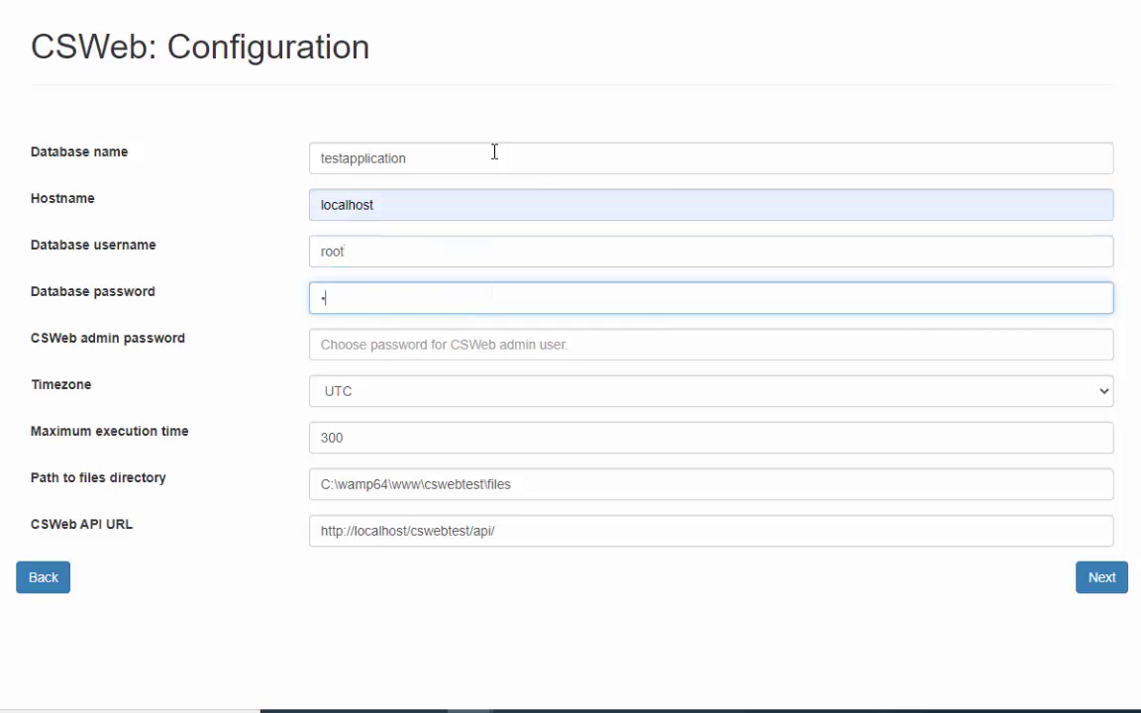
pyautogui.write('*********')
pyautogui.press('Tab')
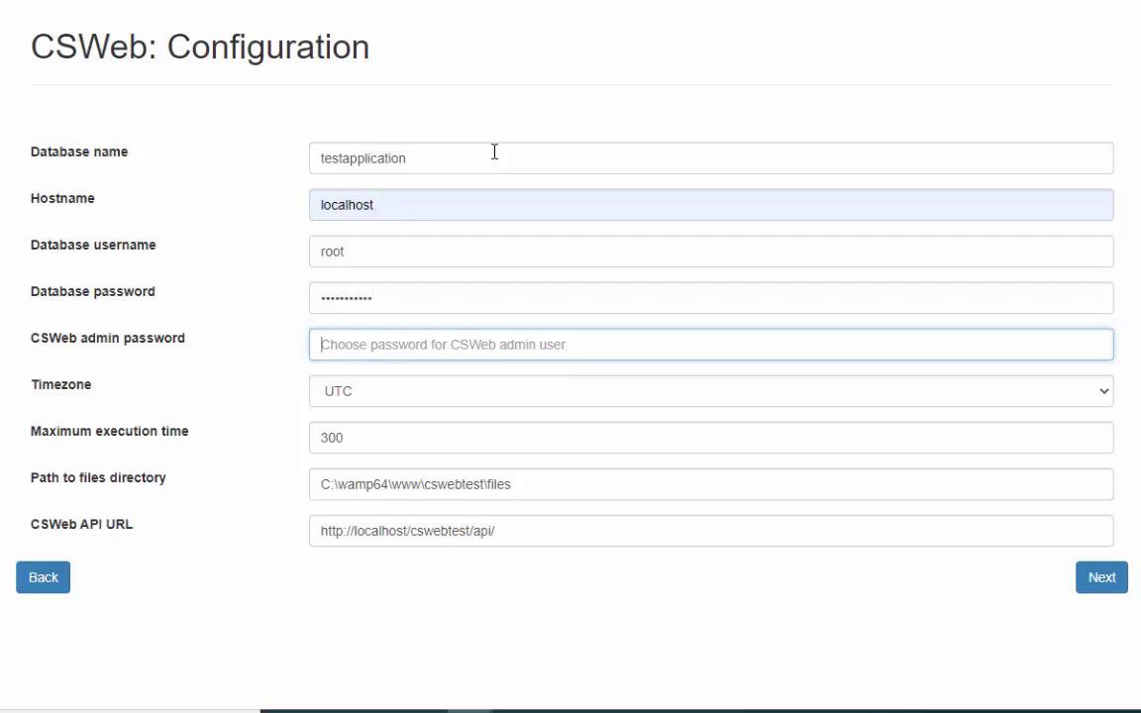
pyautogui.write('*******')
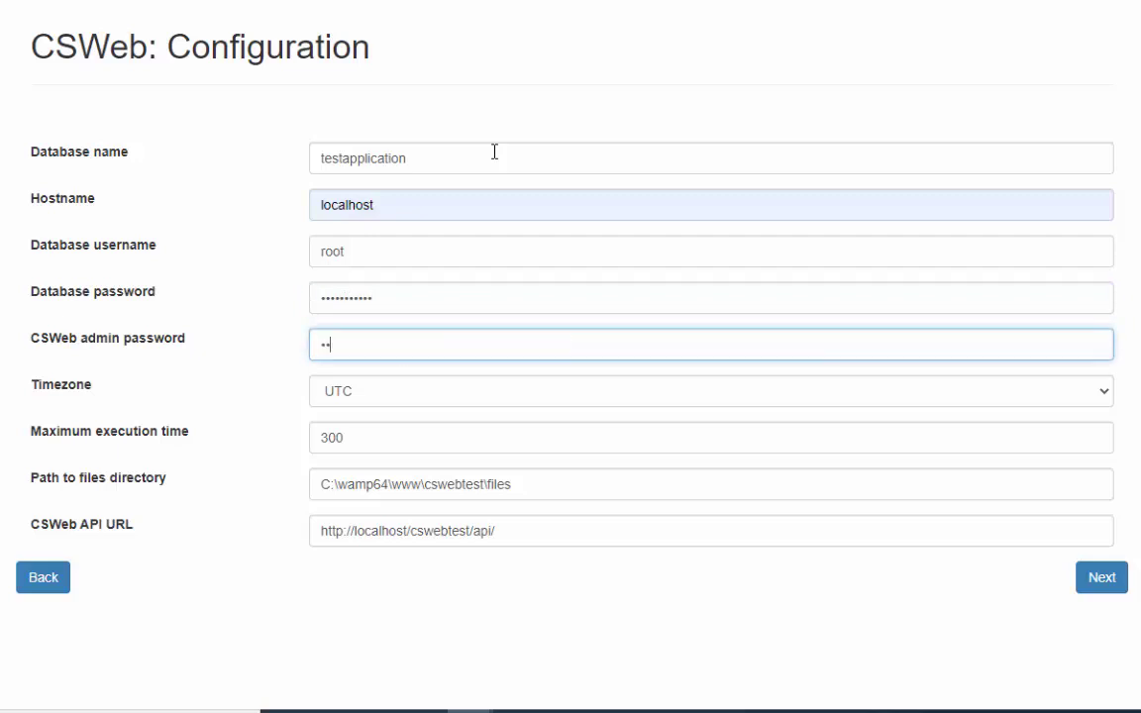
pyautogui.write('****')
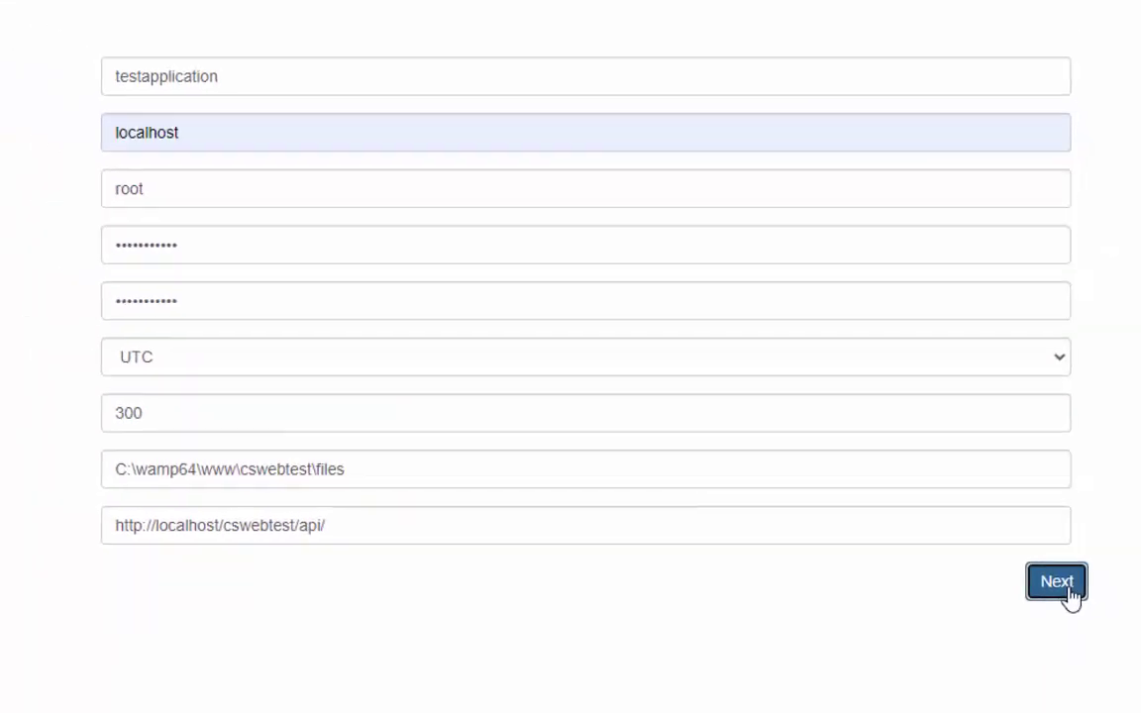
# Submit the configuration to complete setup, then sign in as admin with the admin password
pyautogui.click(1065, 585)
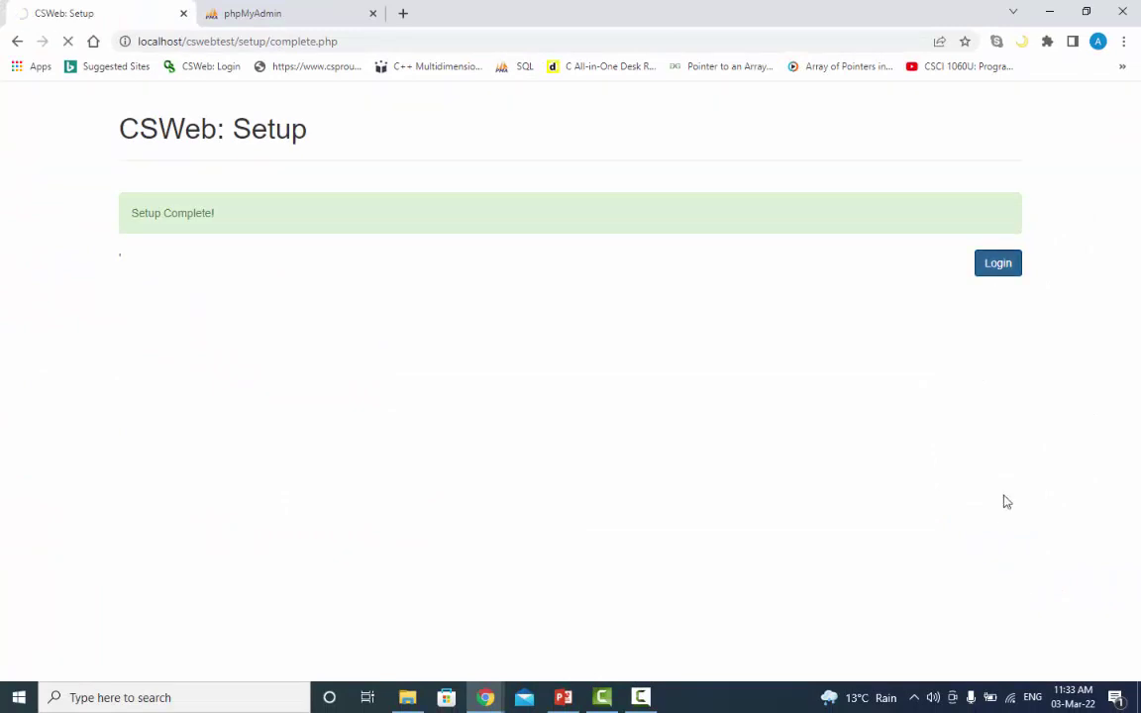
pyautogui.click(605, 209)
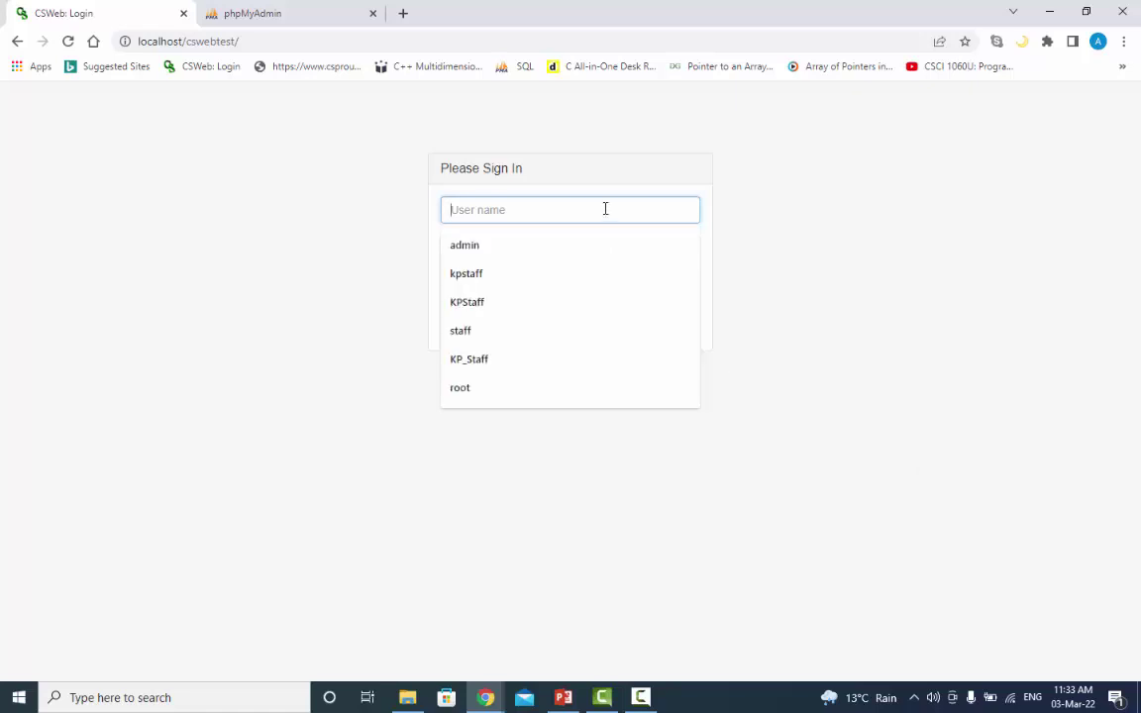
pyautogui.write('adm')
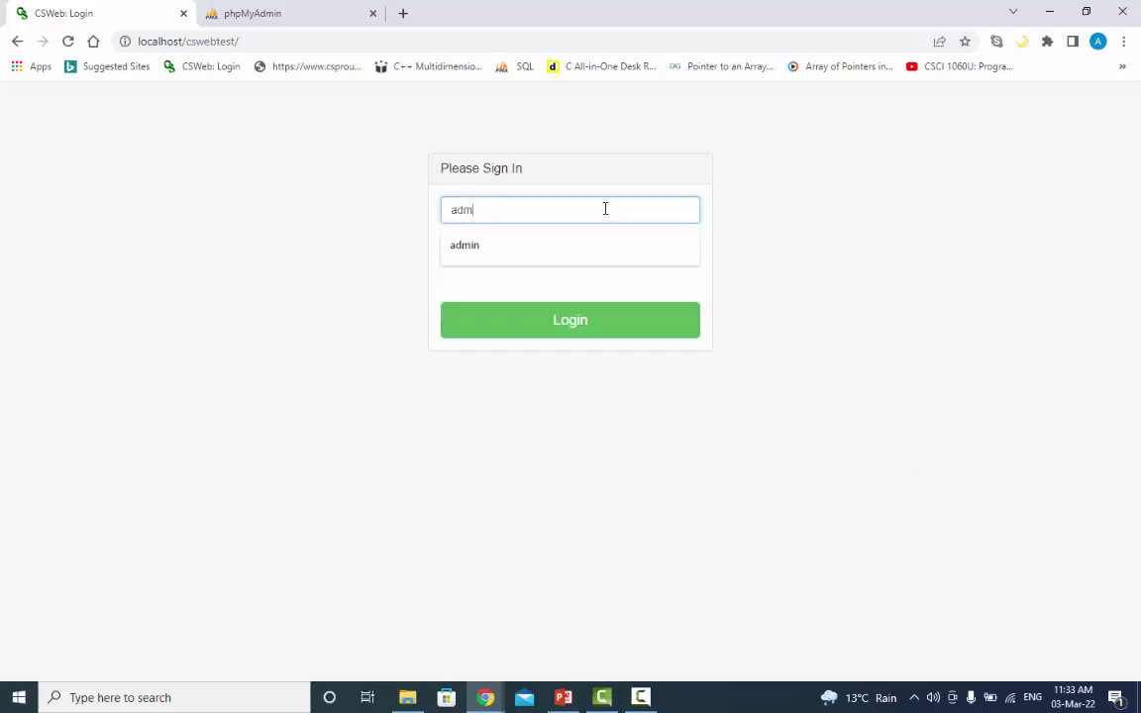
pyautogui.write('in')
pyautogui.press('Tab')
pyautogui.write('123')
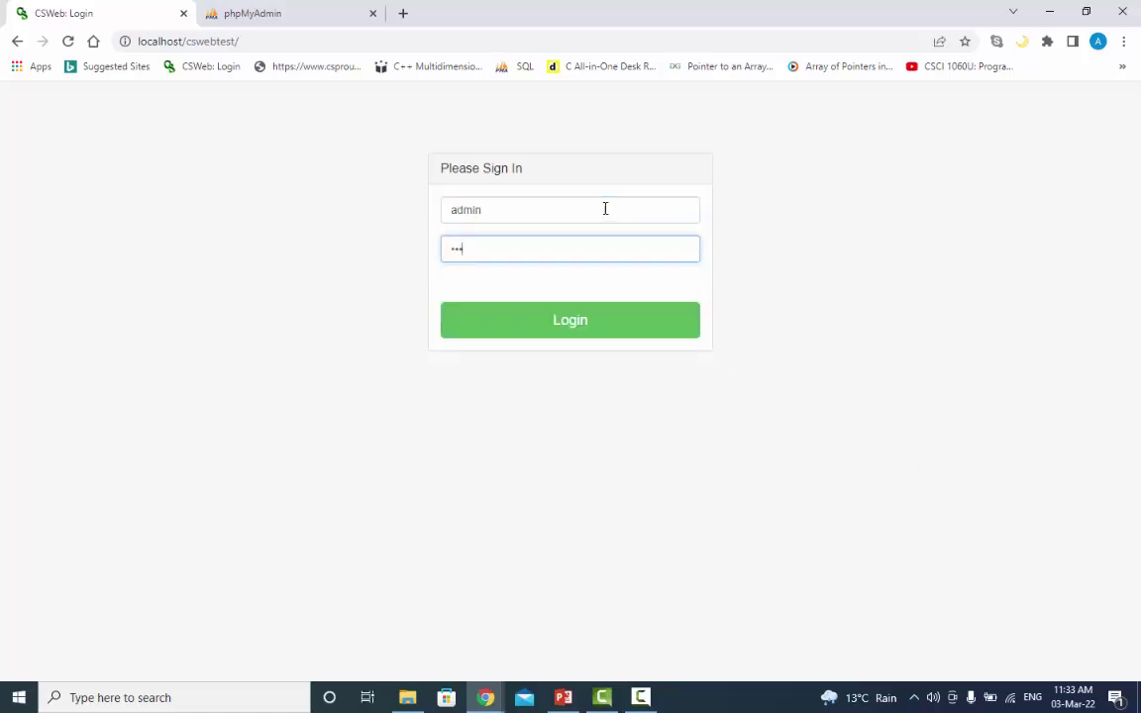
pyautogui.write('45678901')
pyautogui.click(589, 322)
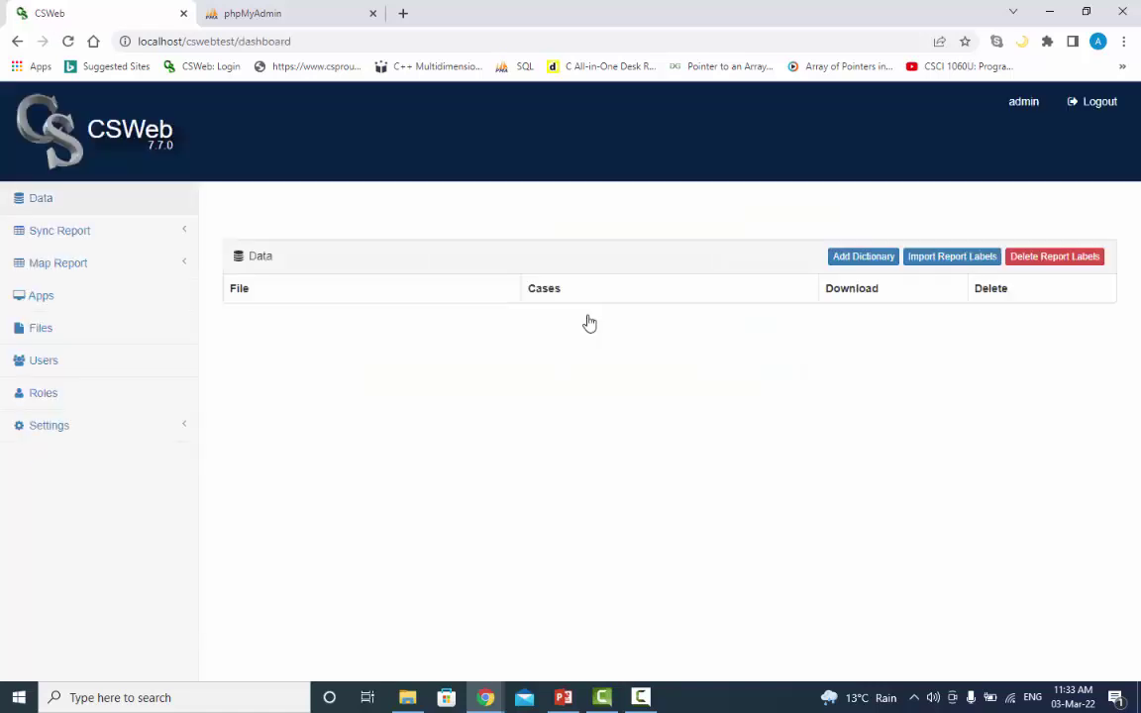